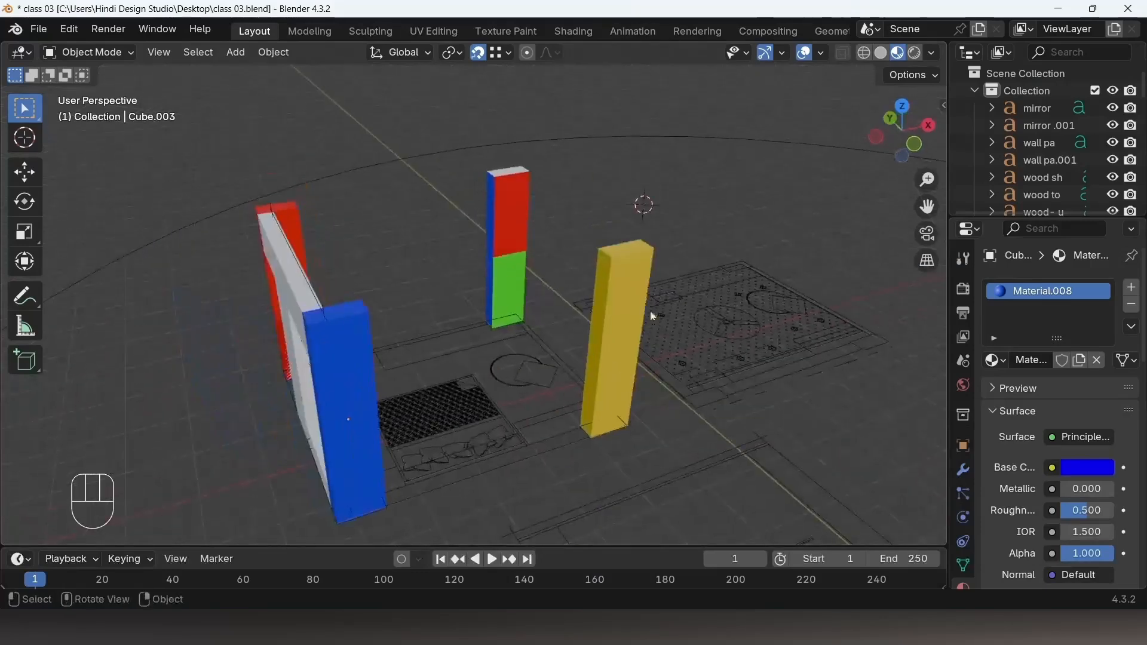
Step: Select the yellow pillar and connect an Image Texture to its material's Base Color
click(639, 271)
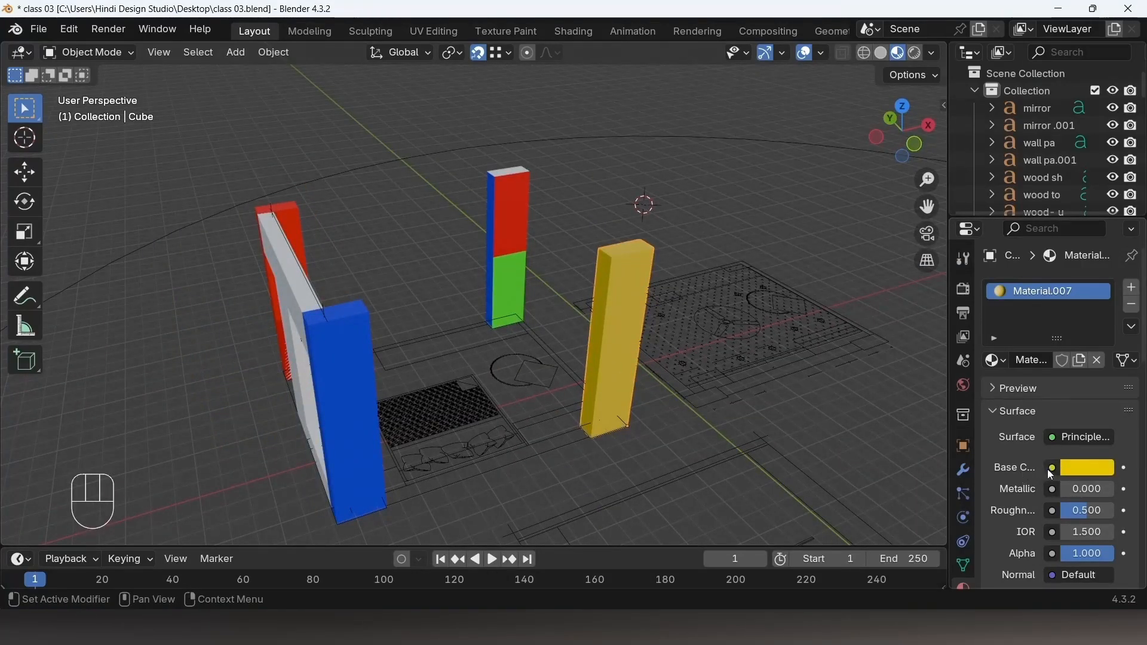
drag(974, 428, 752, 411)
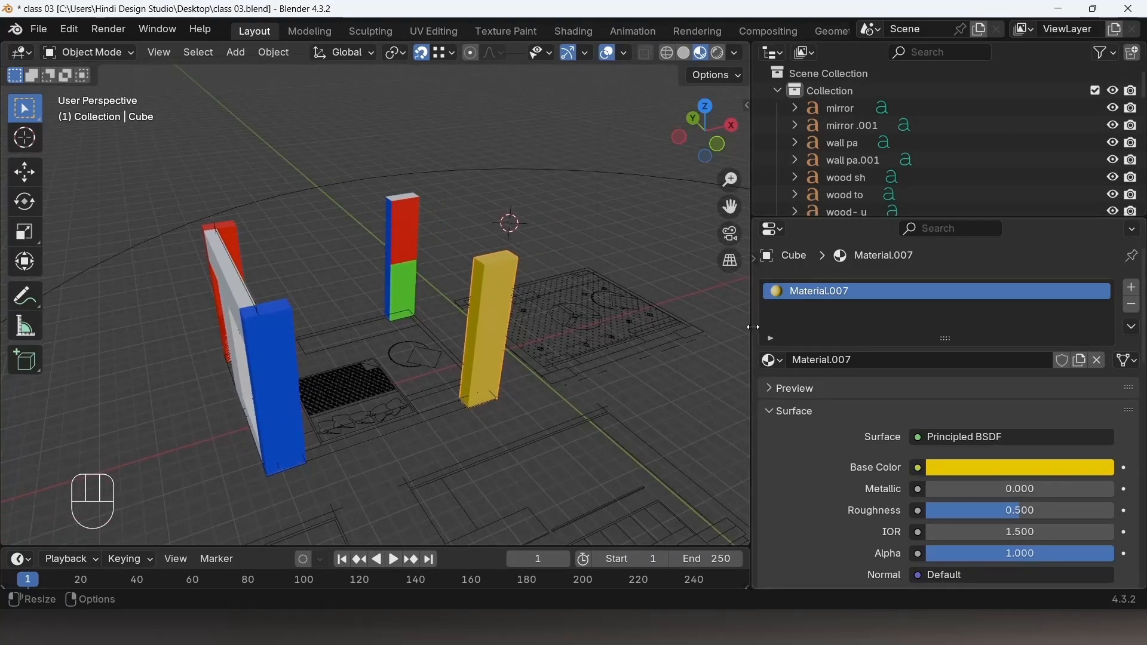
drag(753, 326, 779, 322)
click(786, 260)
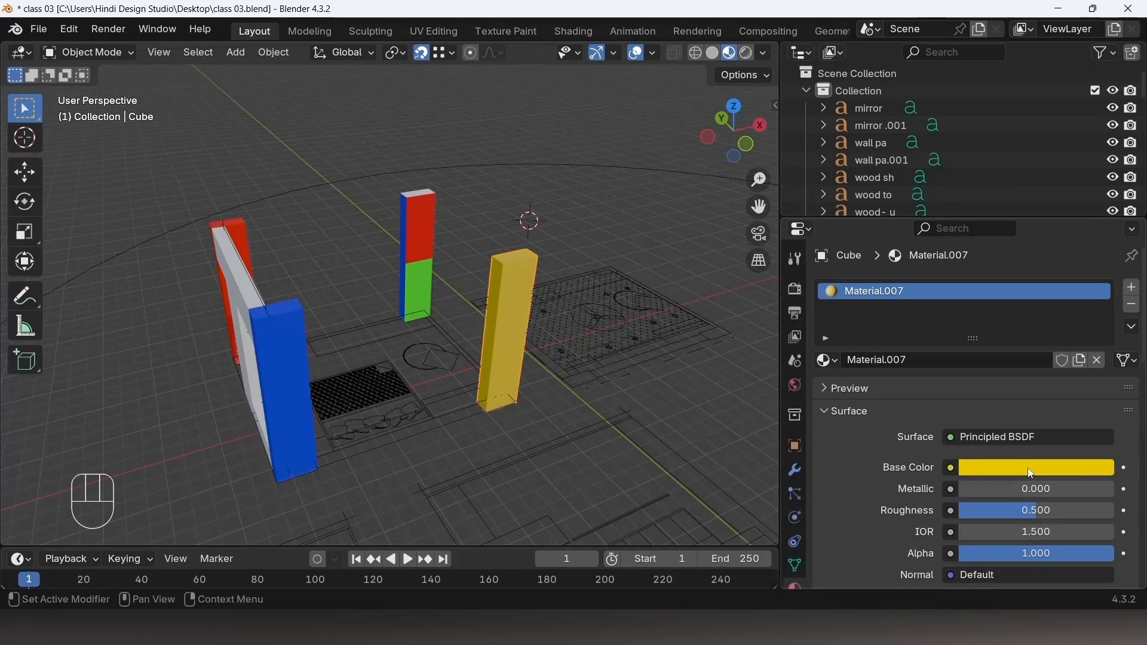
click(950, 468)
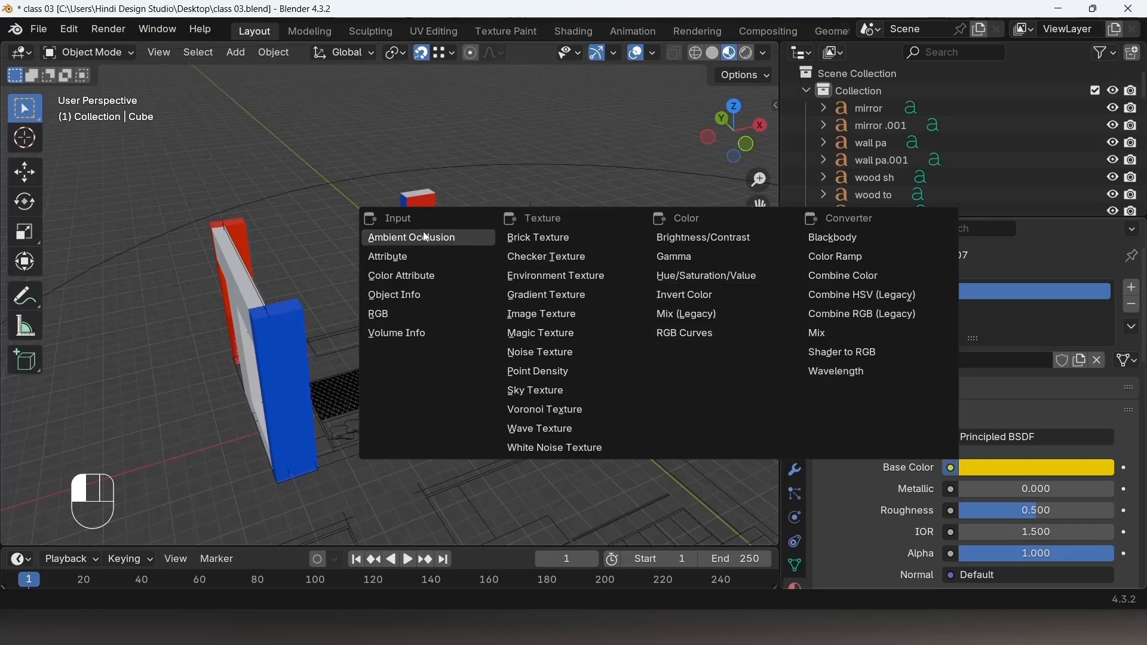
click(538, 314)
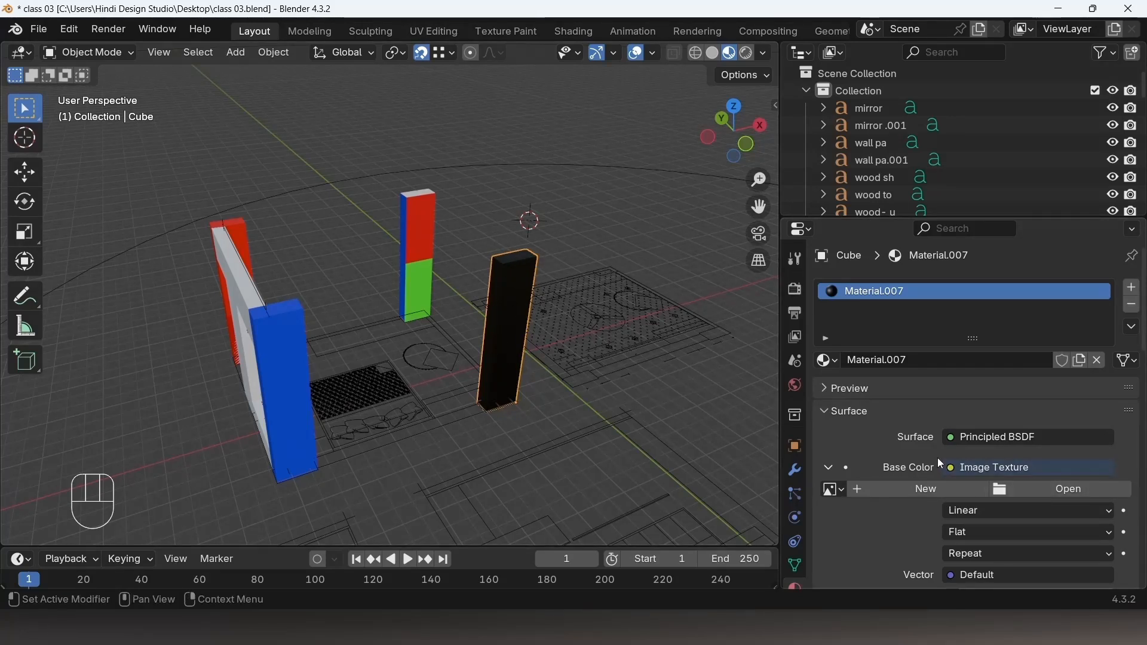
Step: Open the image '3_ slab marble breccia texture-seamless.jpg' from the marble folder in Downloads as the texture
click(1070, 491)
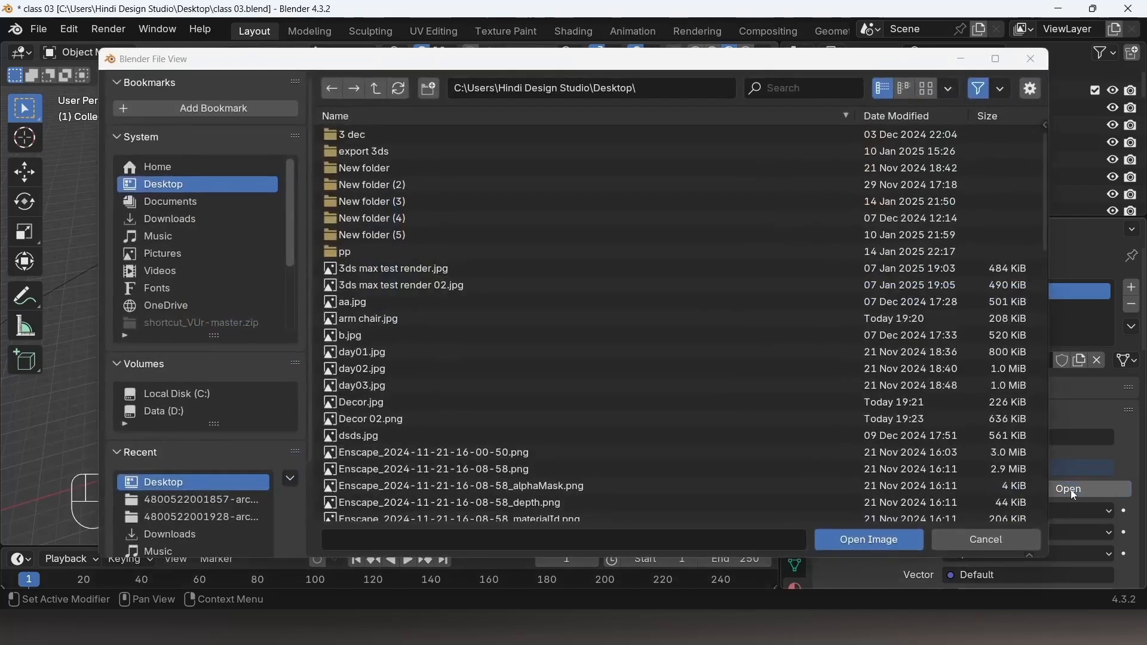
click(170, 219)
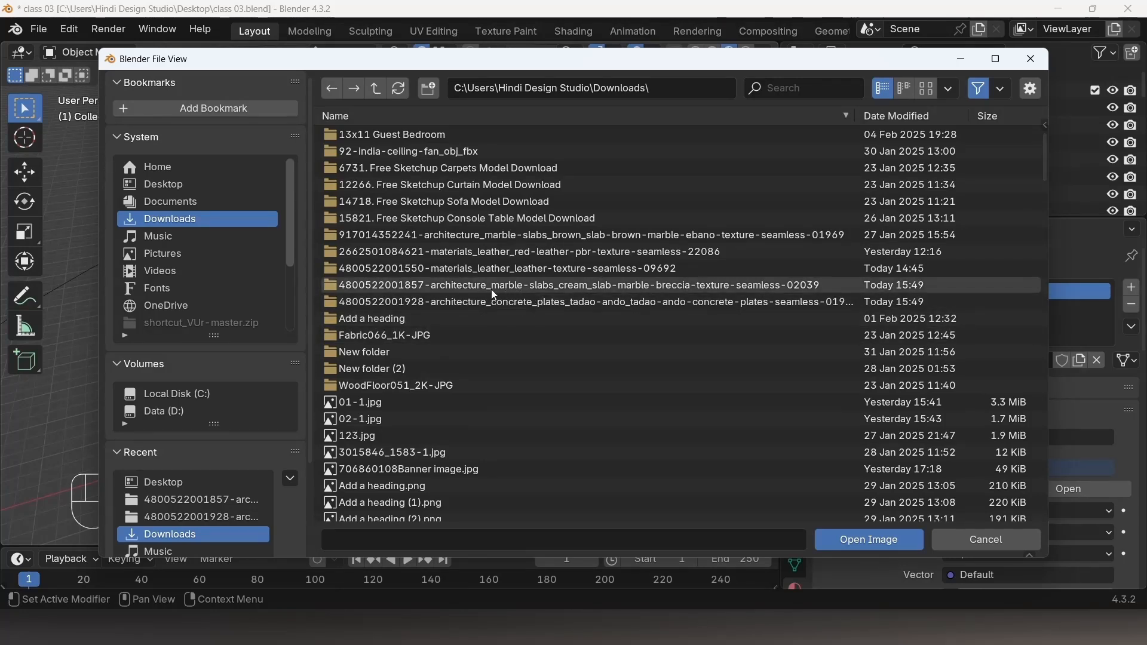
click(593, 285)
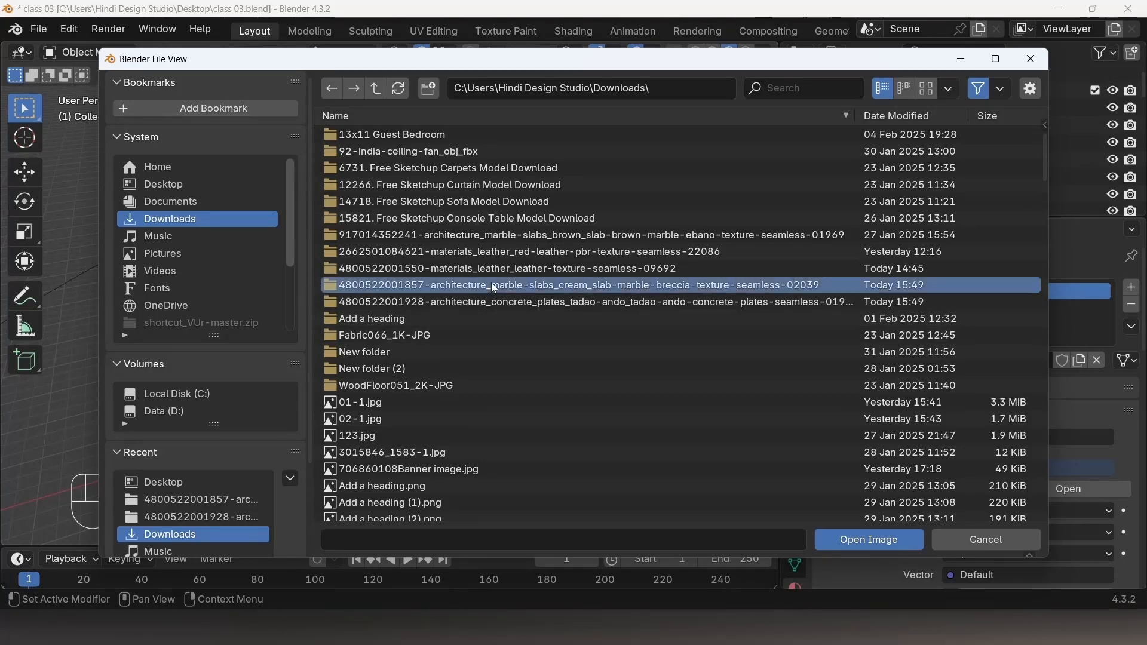
double_click(399, 287)
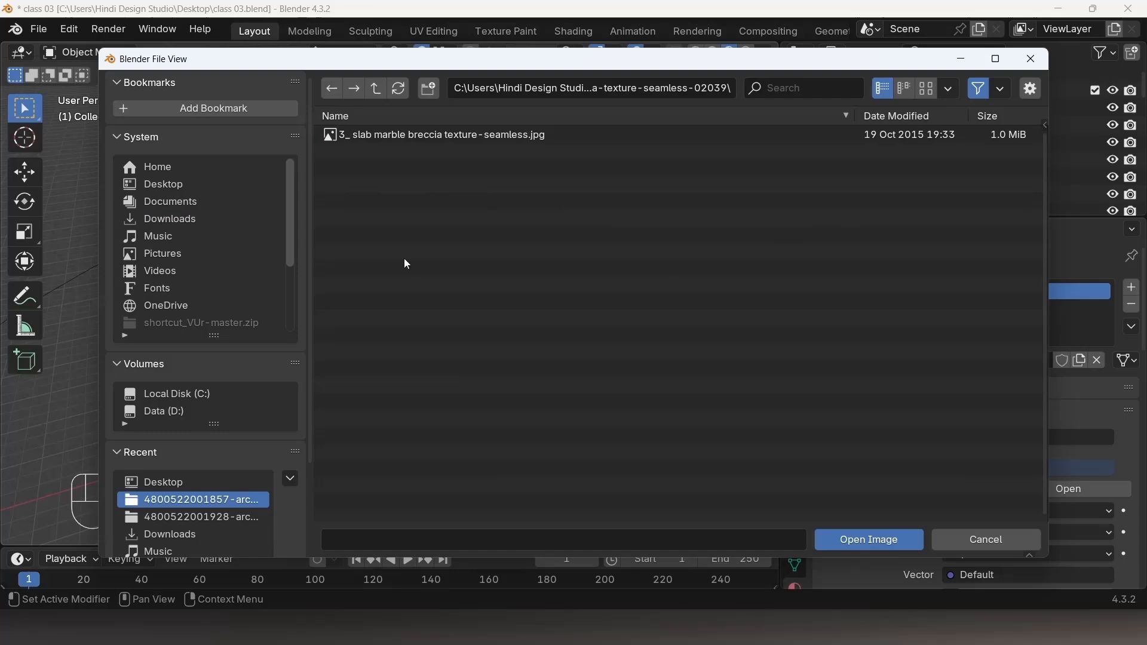
click(378, 135)
click(869, 540)
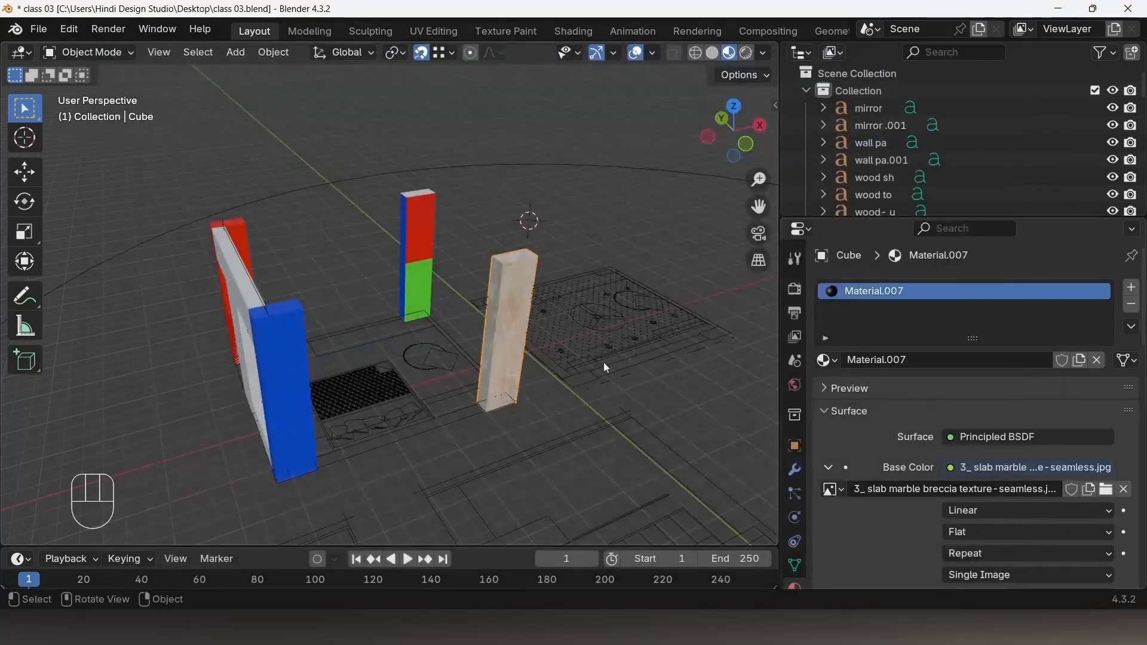
Step: Try the Closest and Cubic texture interpolation options on the pillar before resetting interpolation to Linear
scroll(530, 318, up, 4)
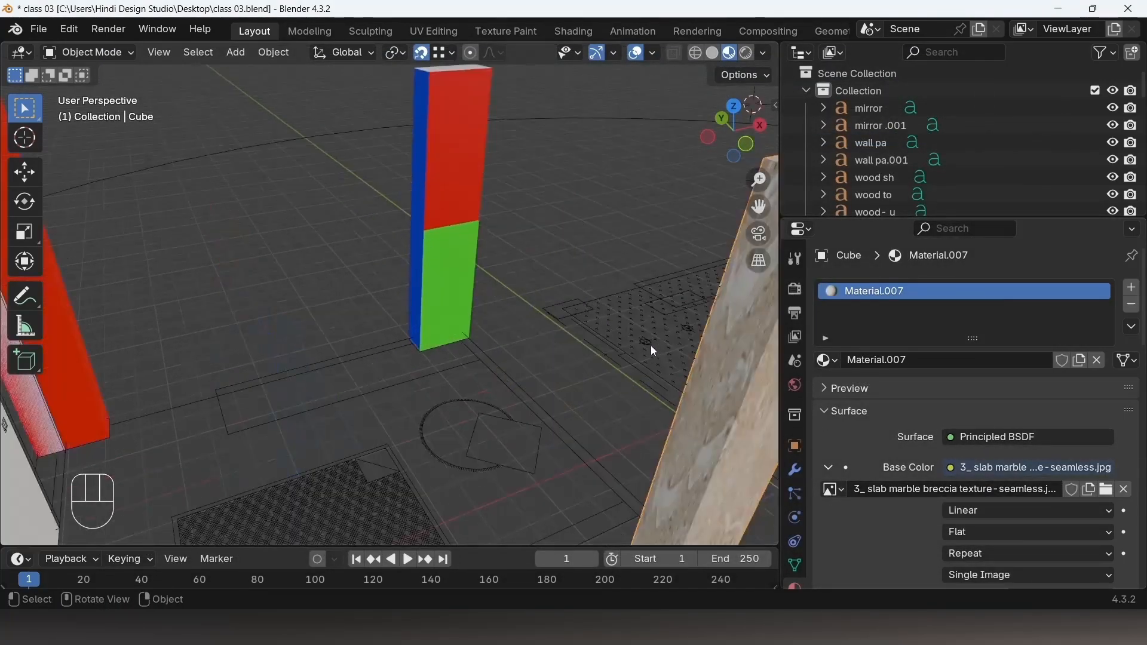
shift+middle_drag(650, 345, 422, 352)
mouse_move(422, 351)
middle_down()
mouse_move(464, 320)
mouse_move(460, 335)
mouse_move(650, 367)
mouse_move(418, 335)
middle_up()
scroll(427, 307, up, 3)
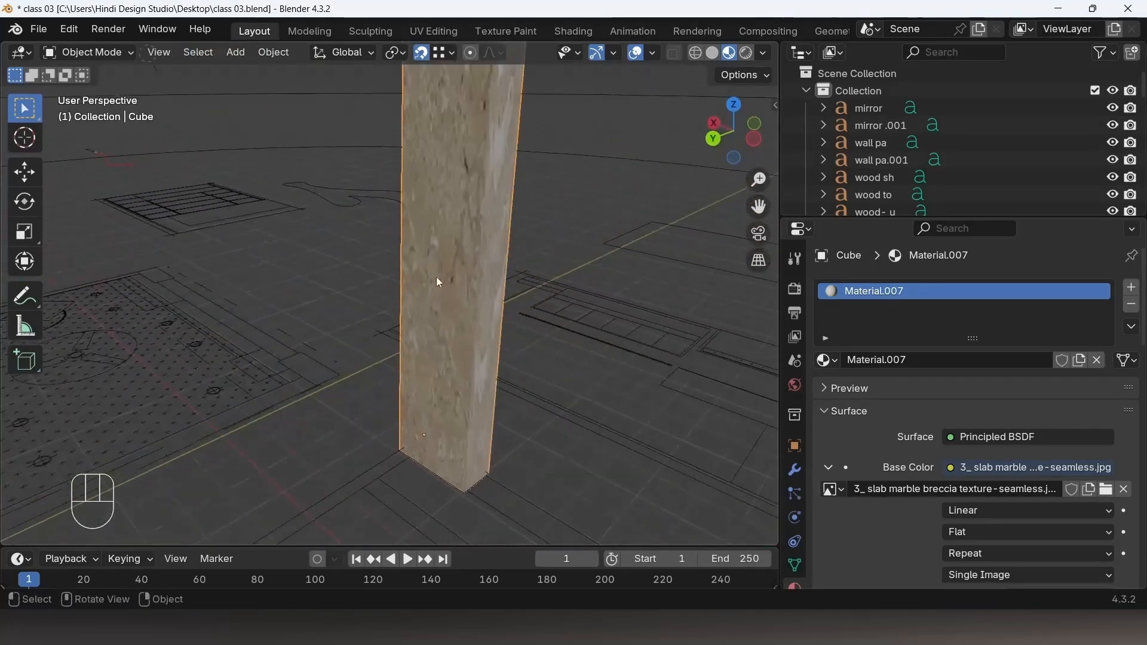
mouse_move(441, 279)
shift+middle_down()
mouse_move(376, 325)
mouse_move(460, 302)
mouse_move(366, 315)
mouse_move(402, 312)
mouse_move(417, 297)
mouse_move(449, 313)
mouse_move(438, 271)
shift+middle_up()
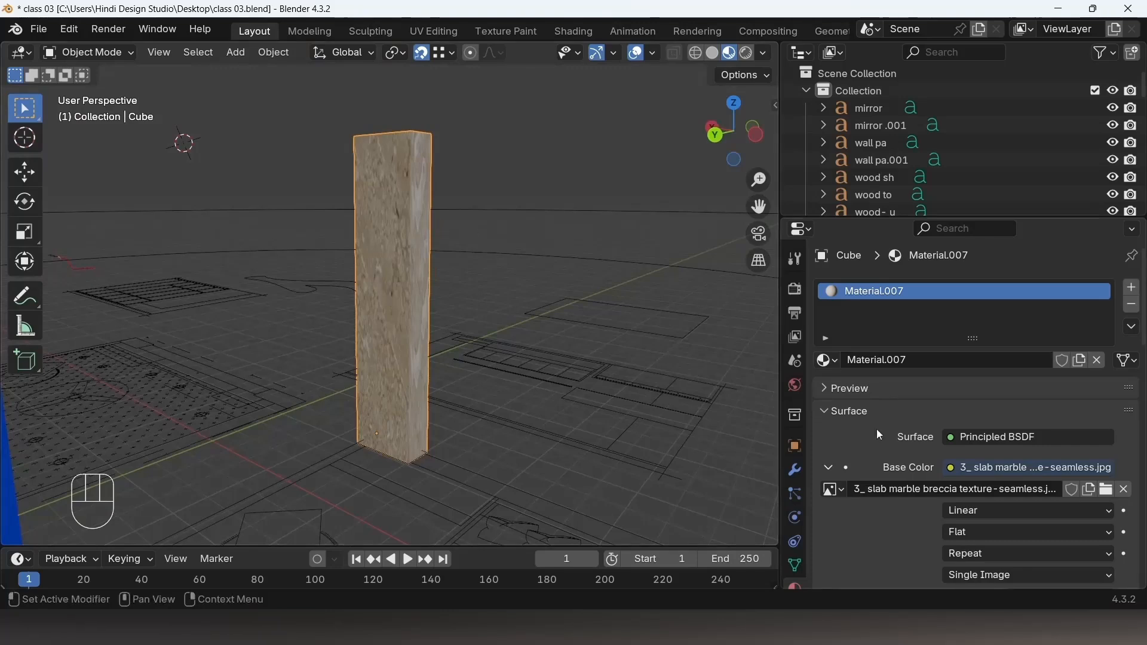
click(979, 509)
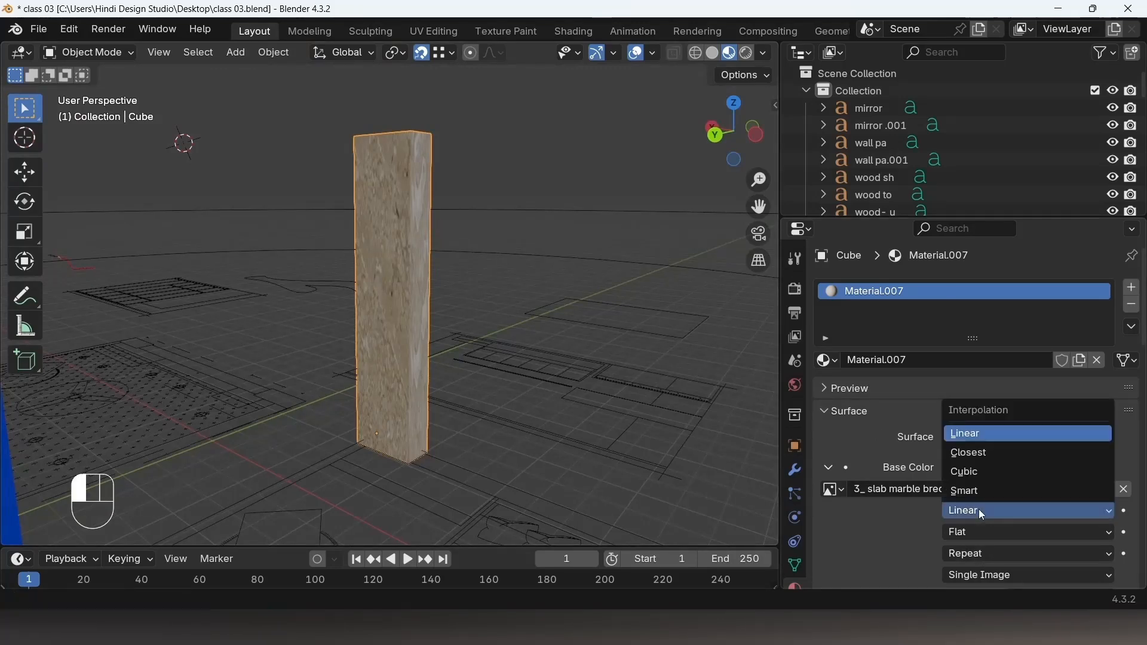
click(984, 452)
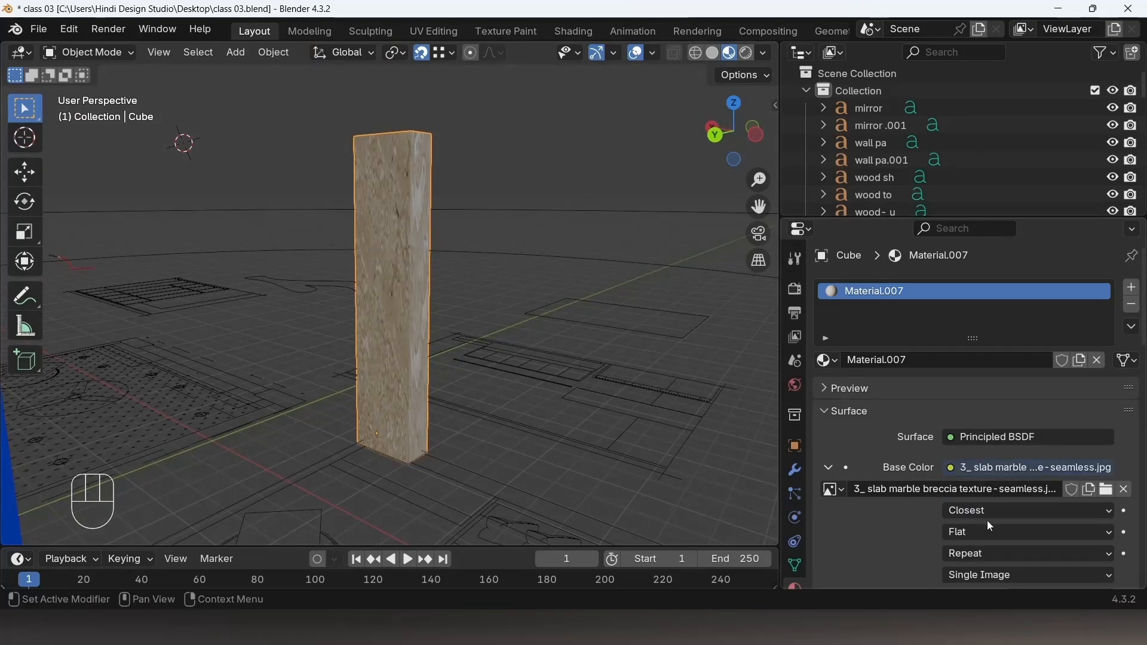
click(989, 511)
click(986, 473)
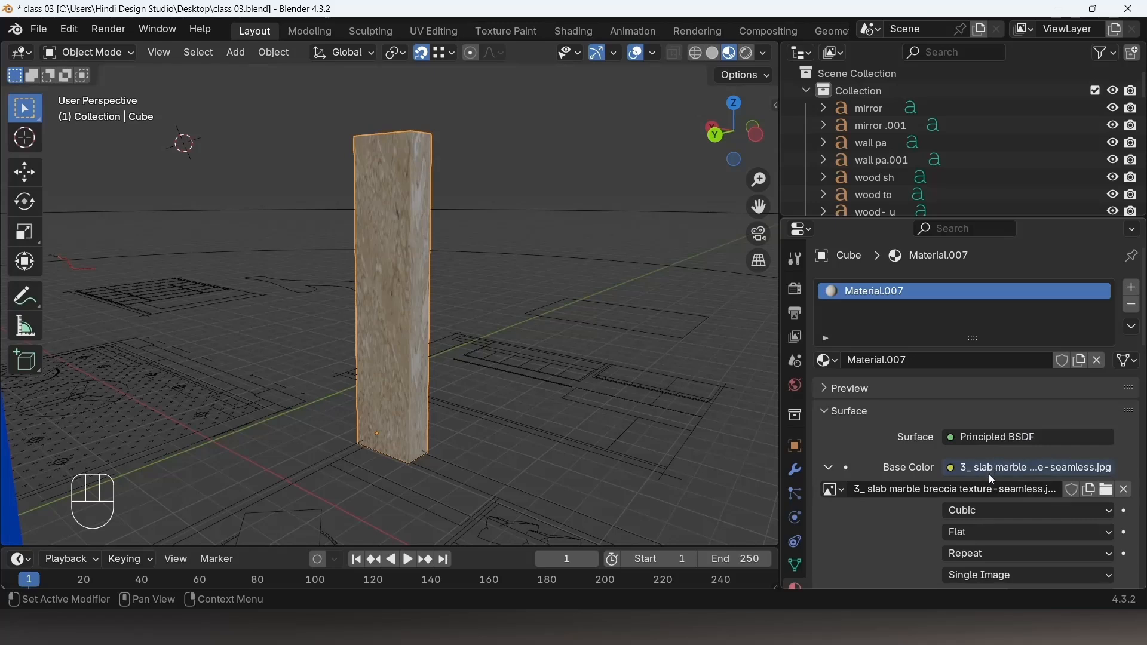
click(982, 511)
click(987, 434)
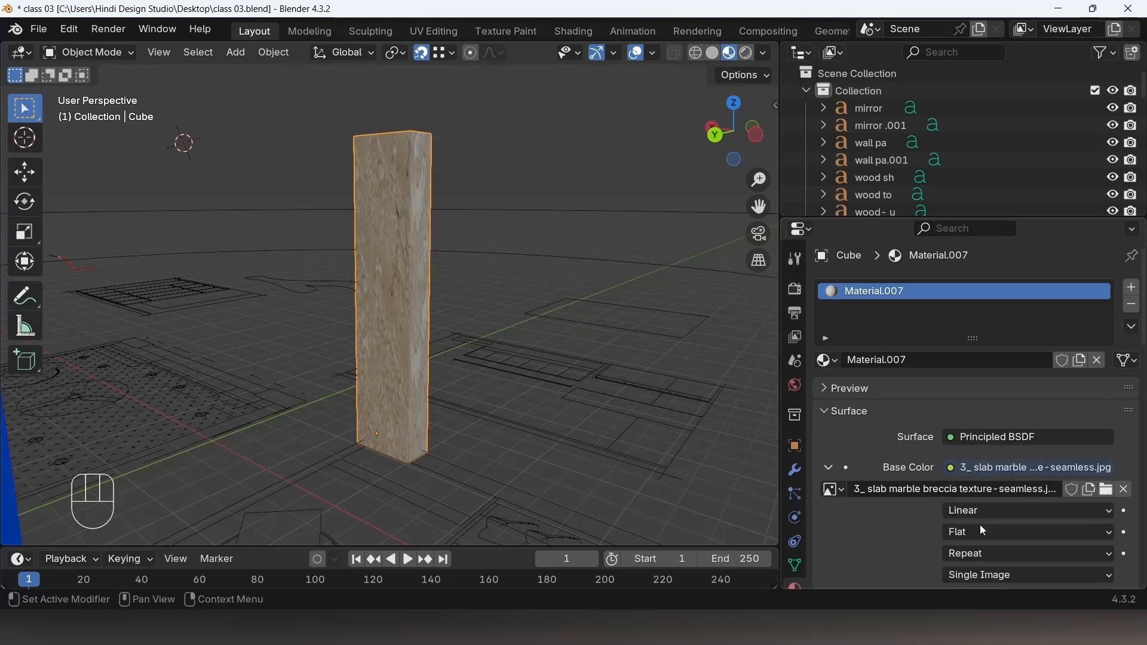
Step: Try the Box, Sphere and Tube texture projections before resetting the projection to Flat
click(974, 533)
click(977, 475)
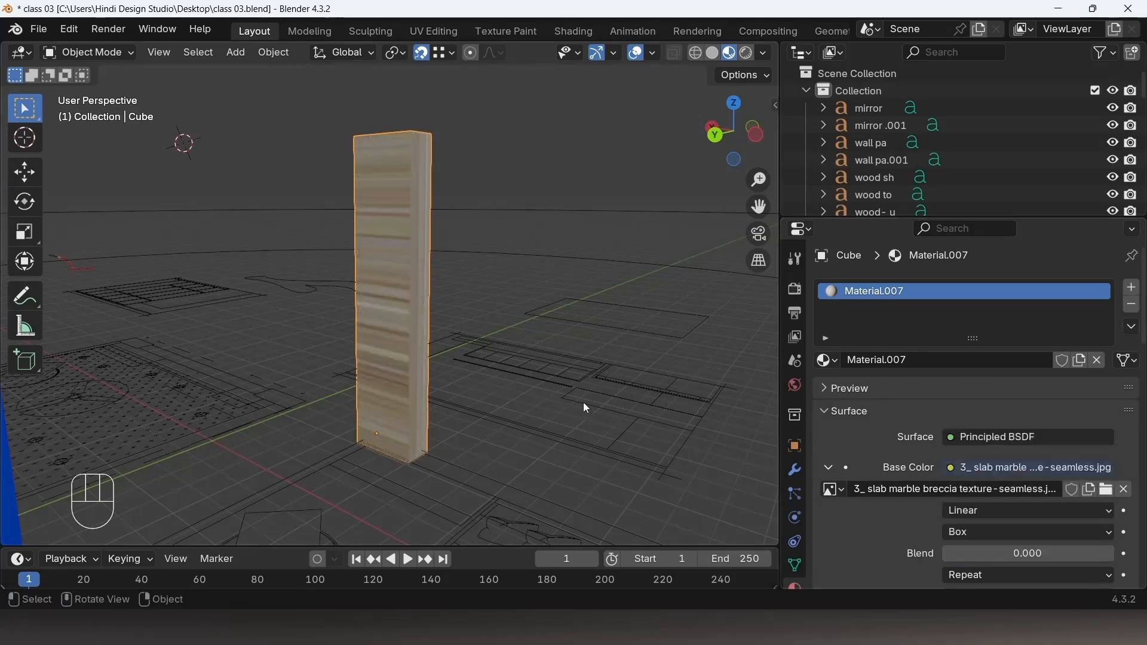
click(978, 526)
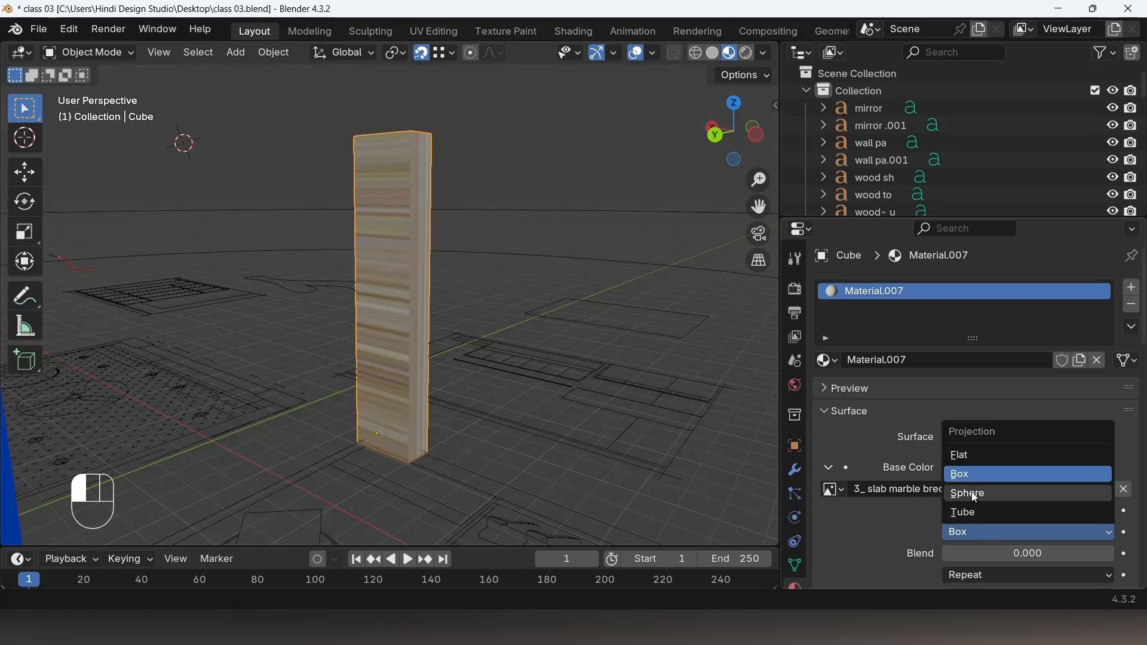
click(973, 493)
click(977, 555)
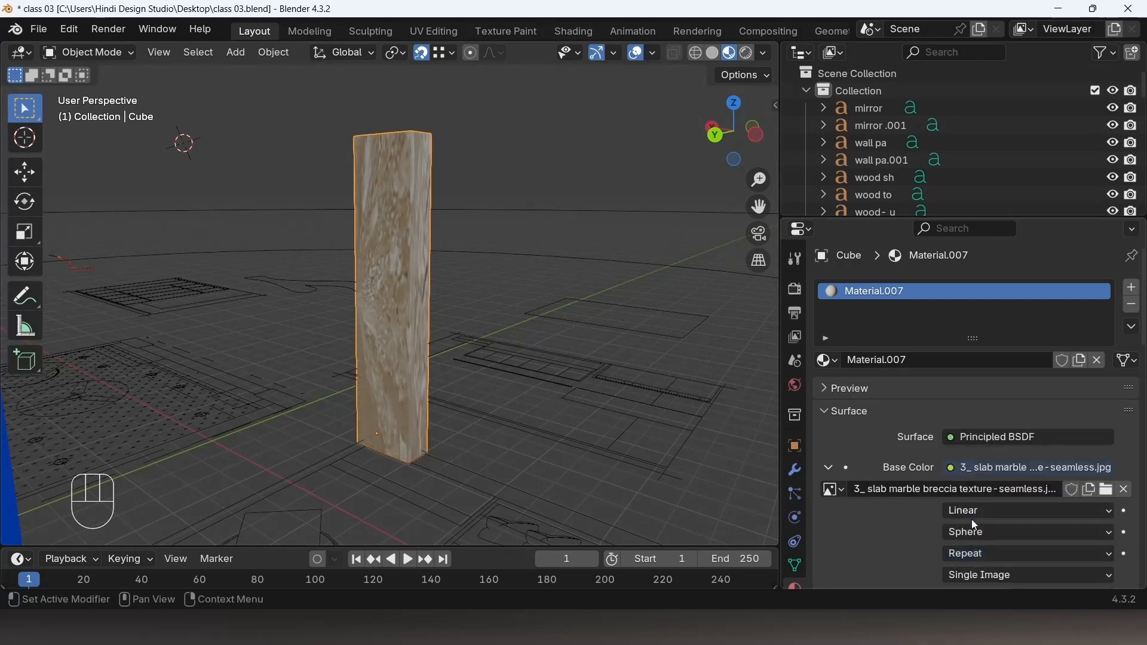
click(977, 532)
click(976, 515)
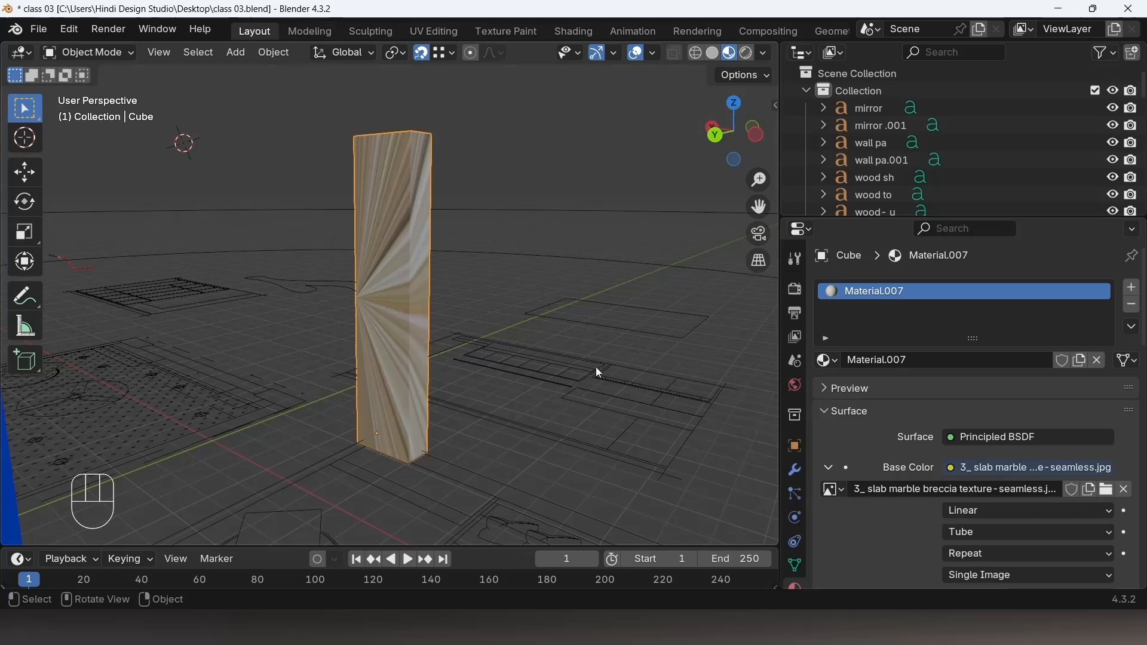
click(983, 533)
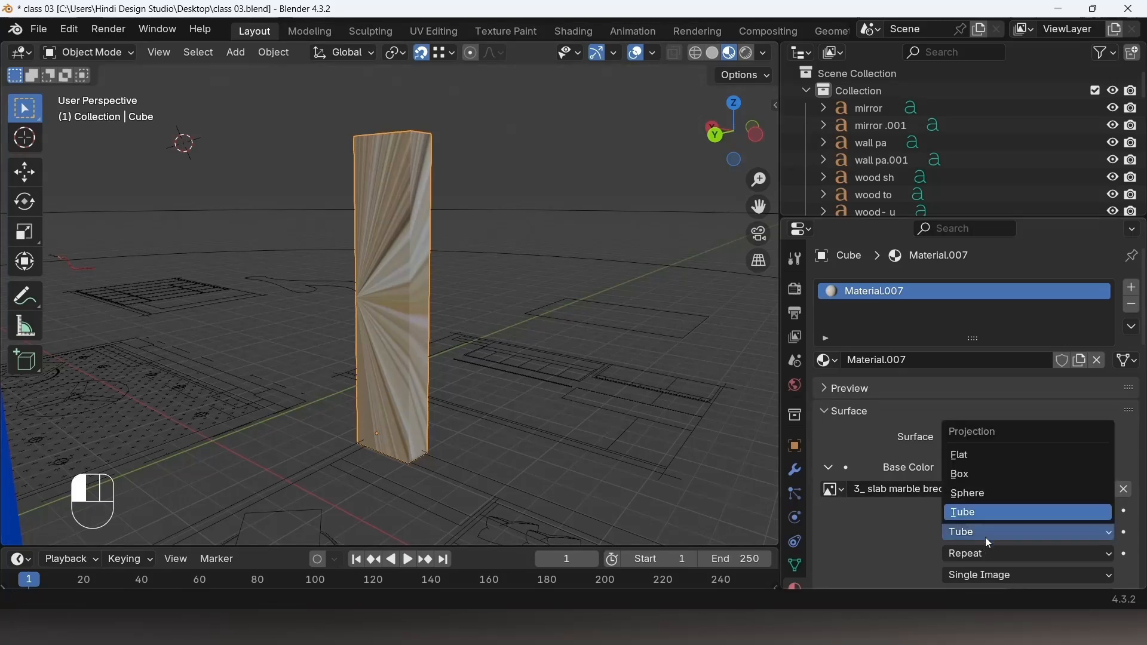
click(972, 457)
Step: Review the texture's extension and image source options and the remaining material settings
shift+middle_drag(420, 301, 410, 239)
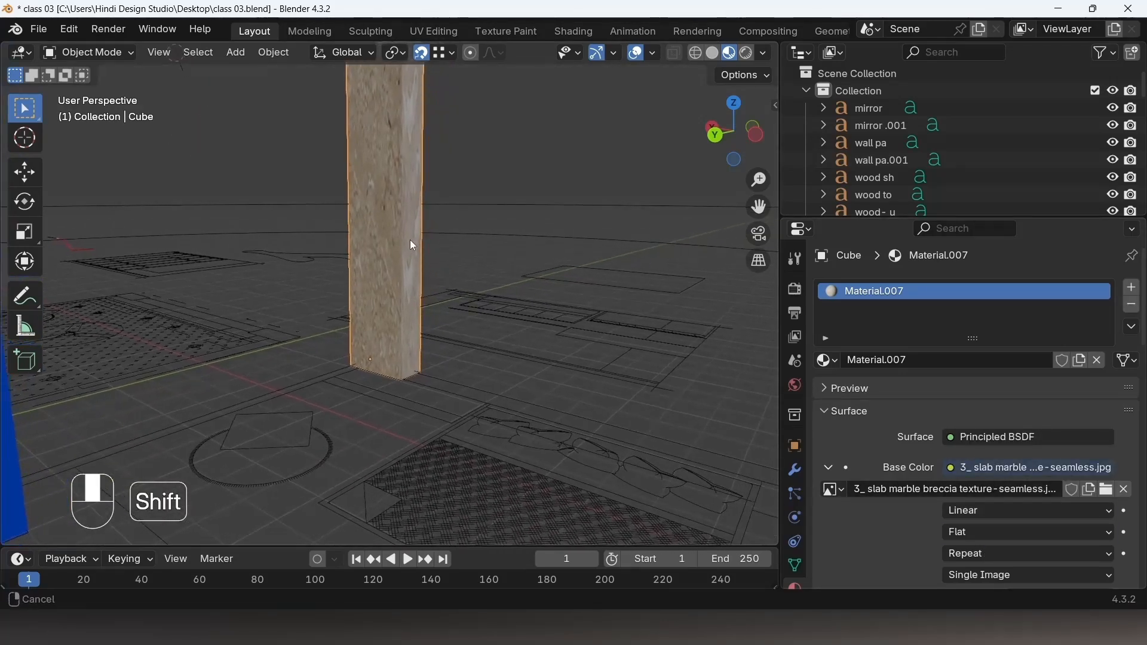
click(981, 550)
click(984, 555)
click(1001, 576)
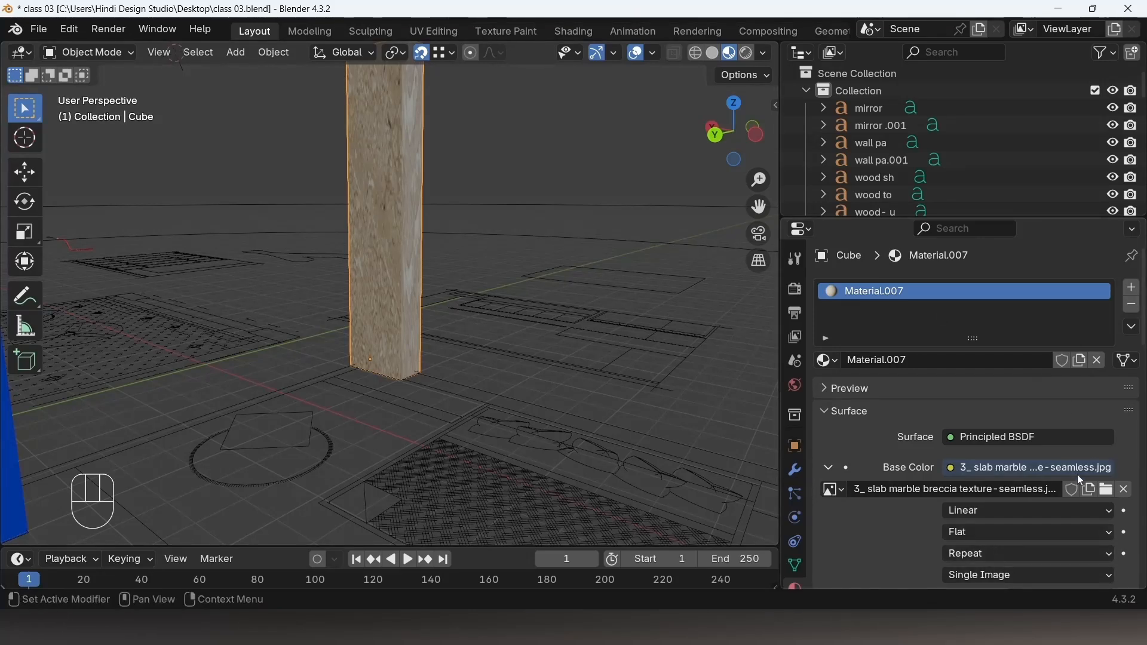
scroll(920, 501, down, 3)
scroll(997, 355, down, 6)
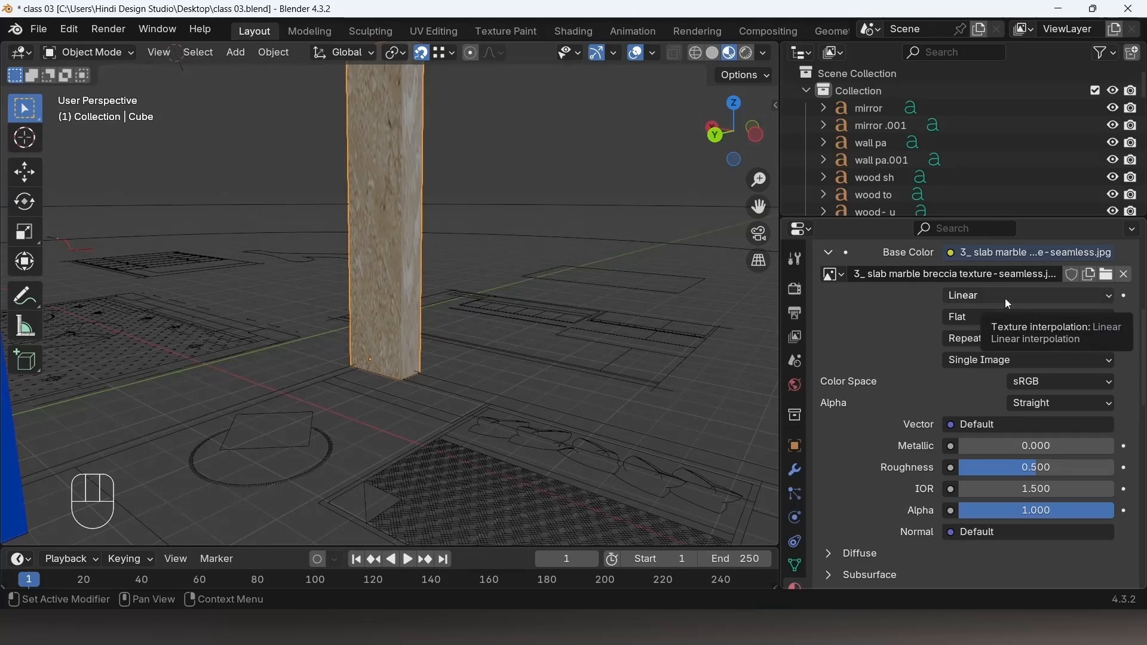
middle_drag(475, 256, 224, 385)
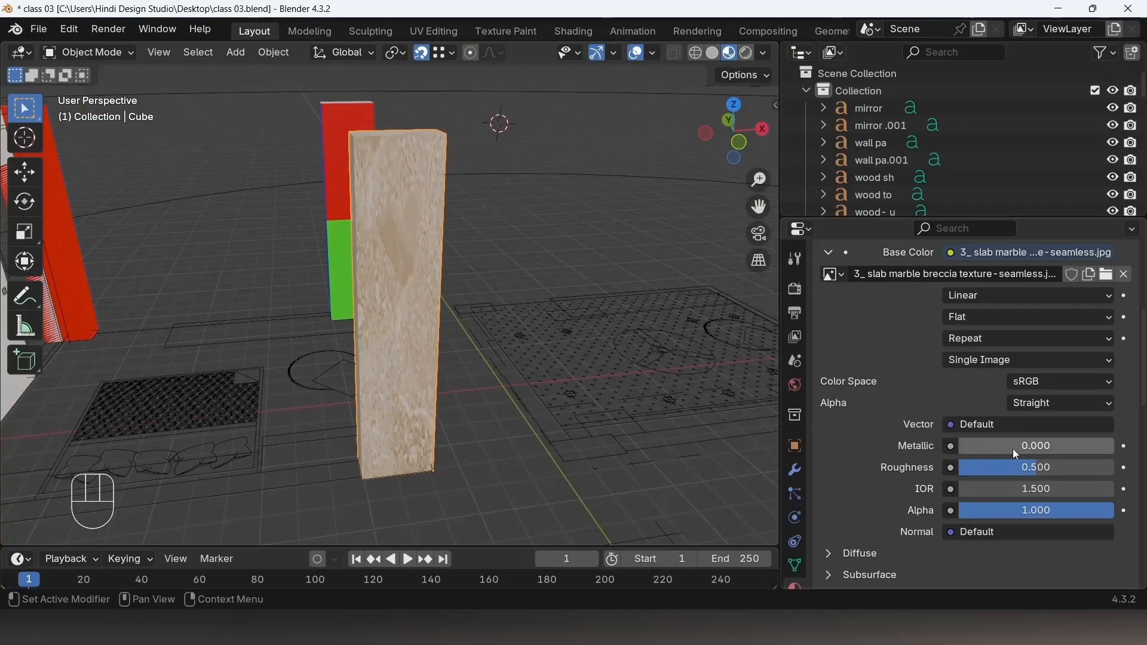
scroll(994, 349, down, 12)
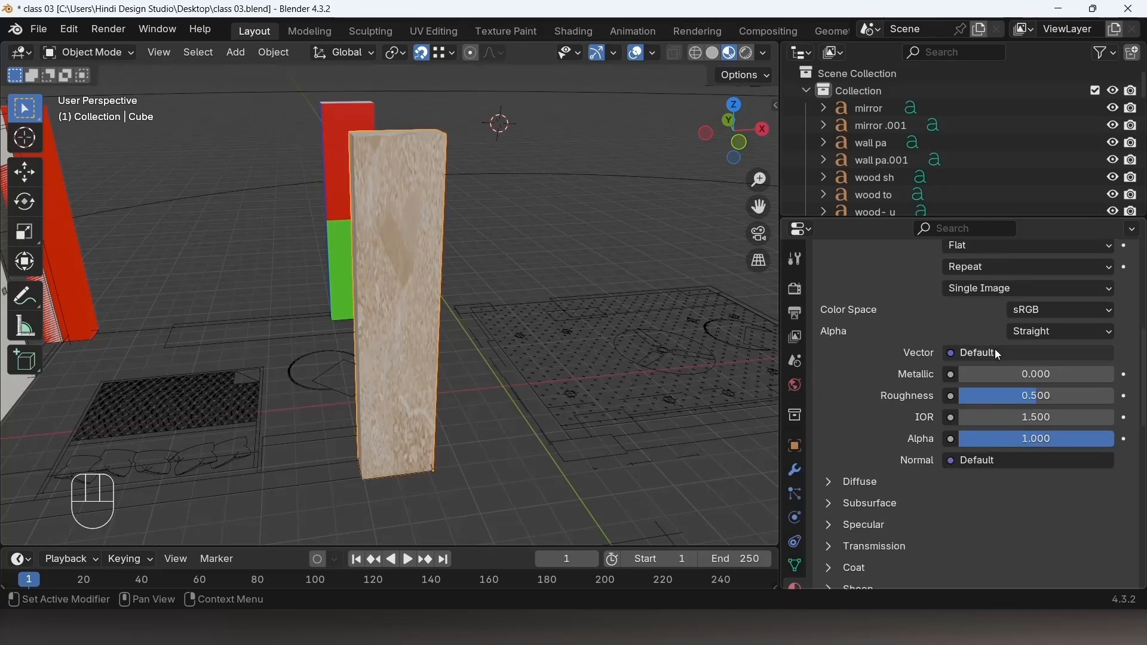
scroll(984, 360, down, 10)
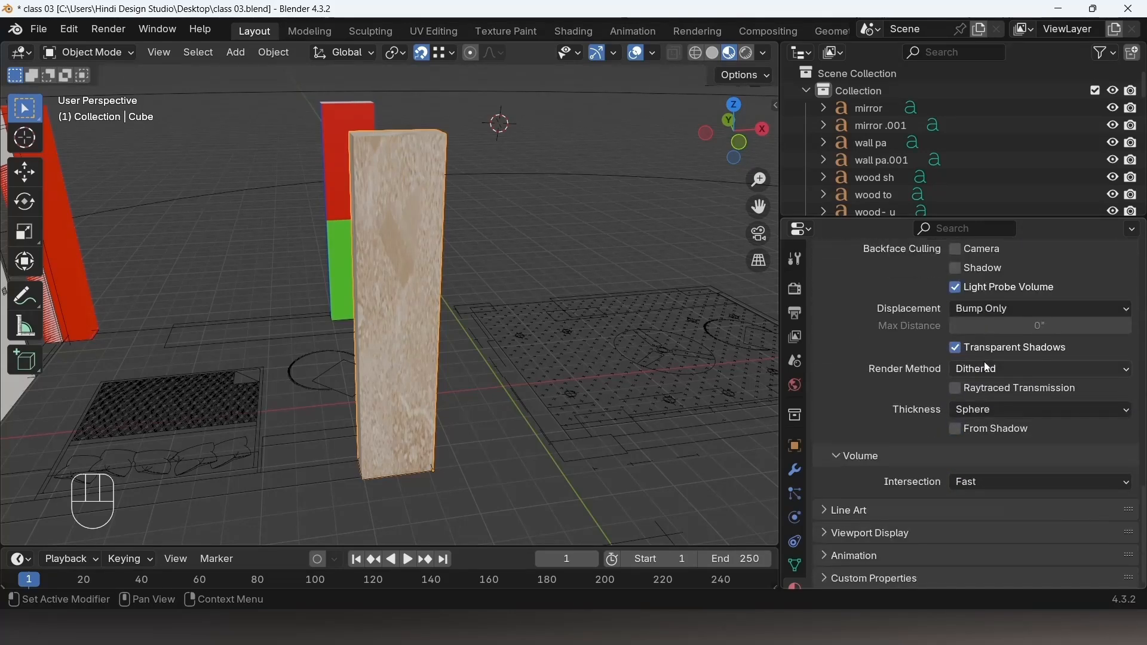
scroll(947, 488, up, 8)
scroll(946, 495, up, 15)
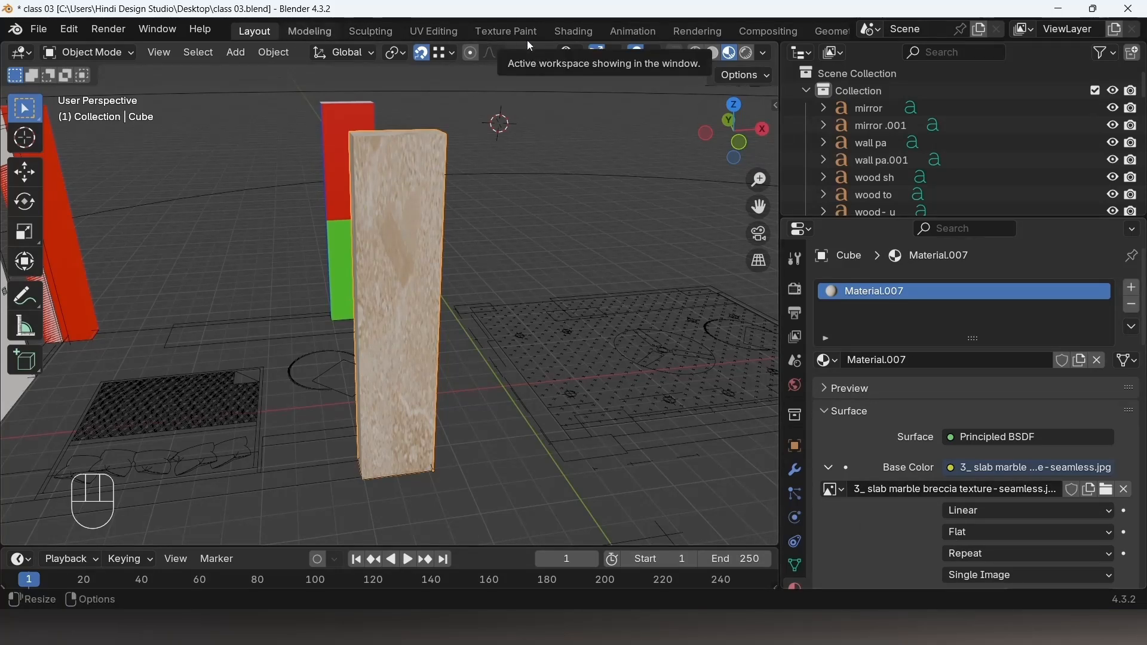
Step: Switch to the Shading workspace and inspect the pillar material's node tree
click(578, 30)
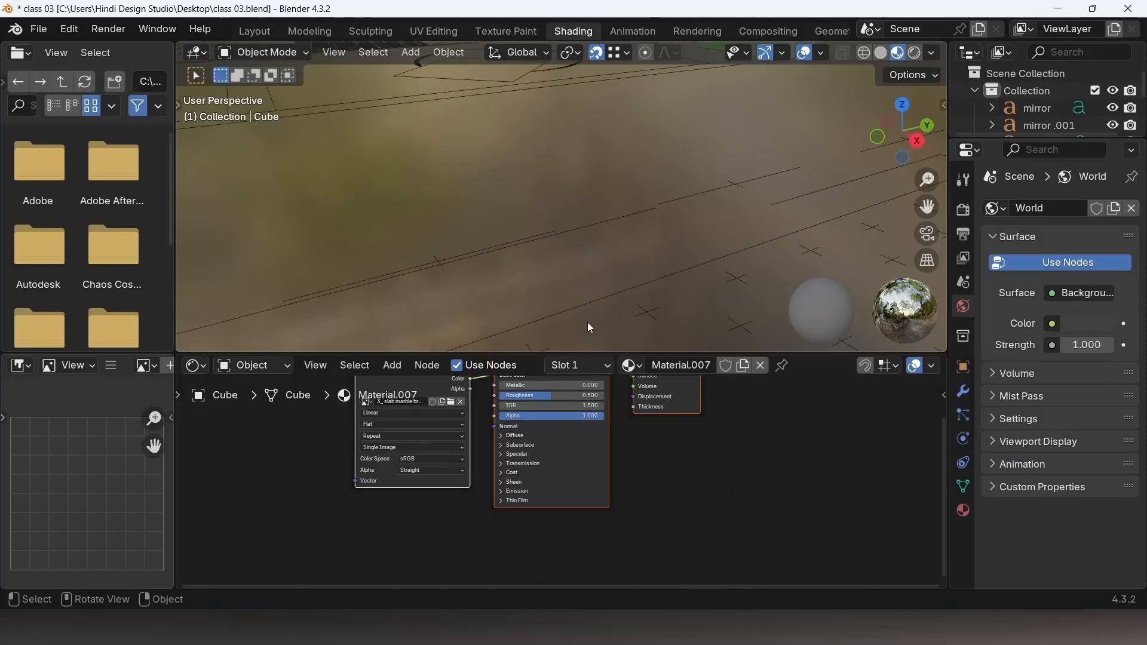
mouse_move(587, 321)
middle_down()
mouse_move(538, 252)
mouse_move(566, 170)
mouse_move(597, 272)
mouse_move(661, 281)
mouse_move(548, 261)
mouse_move(555, 191)
mouse_move(653, 228)
mouse_move(627, 231)
mouse_move(658, 210)
middle_up()
click(689, 468)
scroll(680, 464, down, 4)
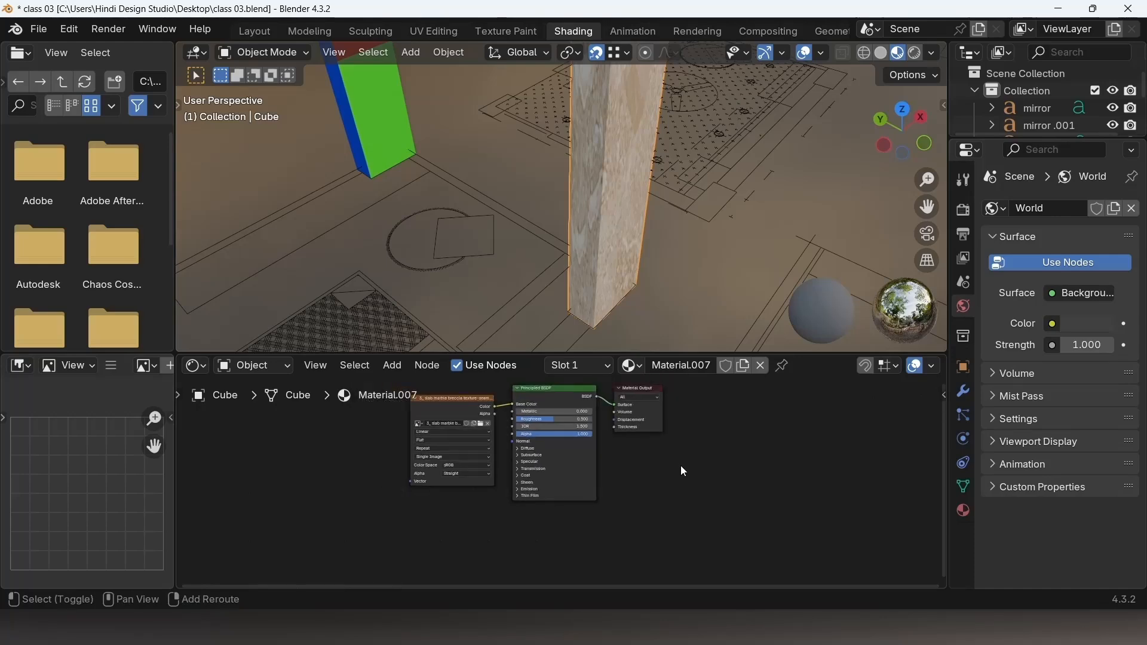
shift+middle_drag(679, 465, 693, 510)
scroll(547, 485, up, 8)
scroll(546, 482, up, 3)
middle_drag(776, 536, 804, 570)
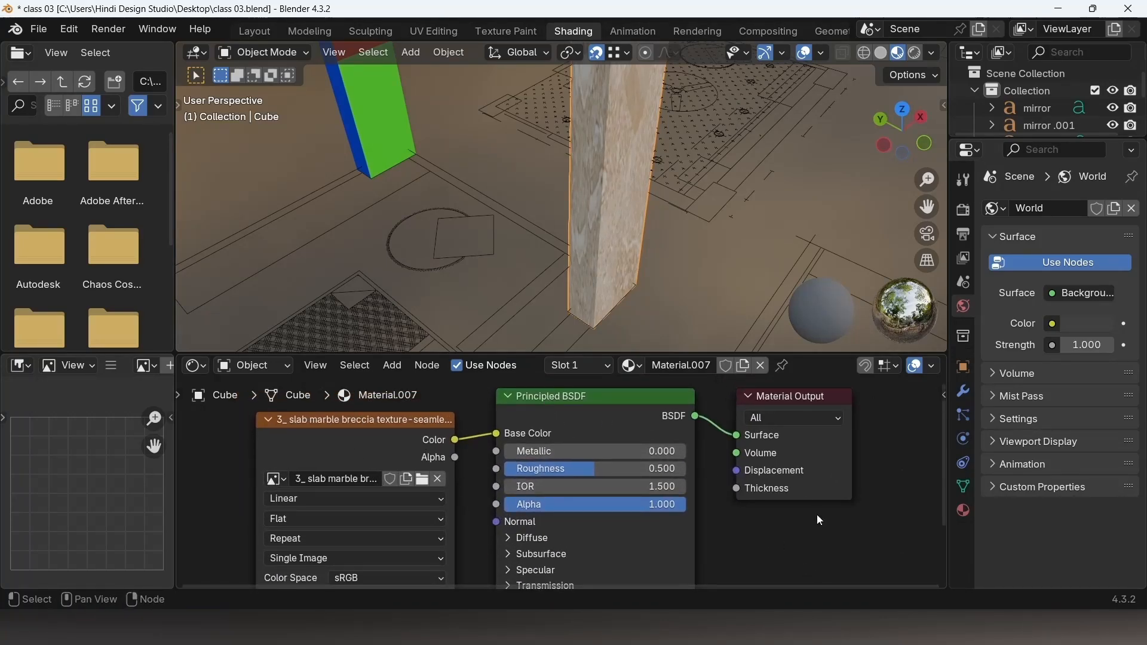
scroll(801, 519, down, 1)
scroll(600, 504, down, 1)
scroll(573, 460, up, 4)
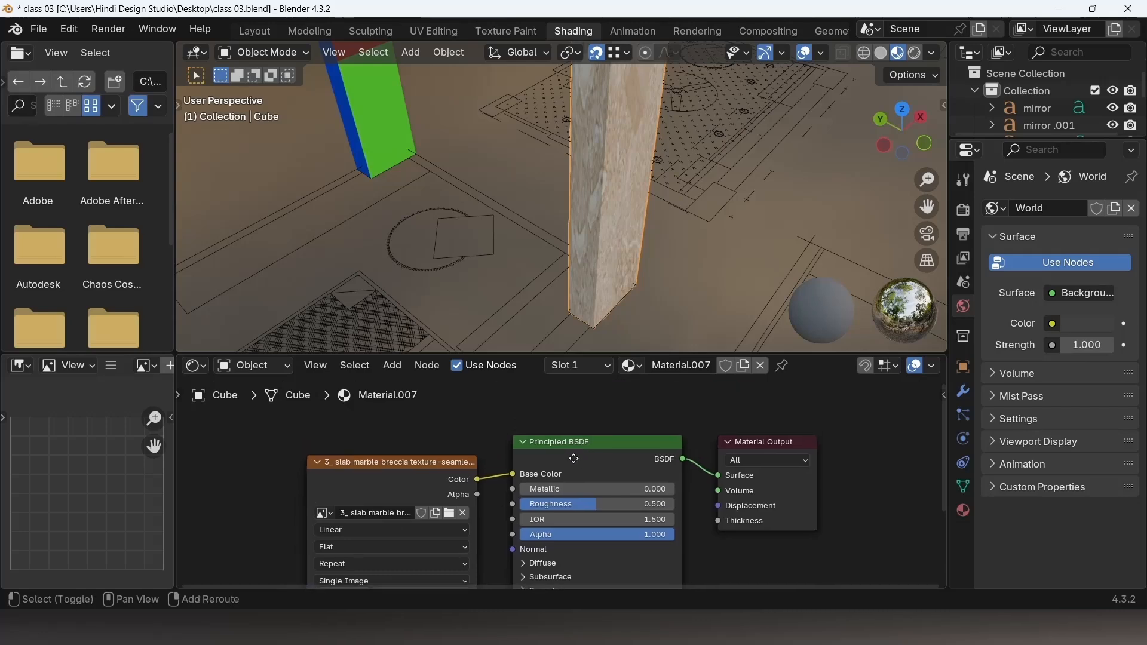
scroll(594, 418, down, 4)
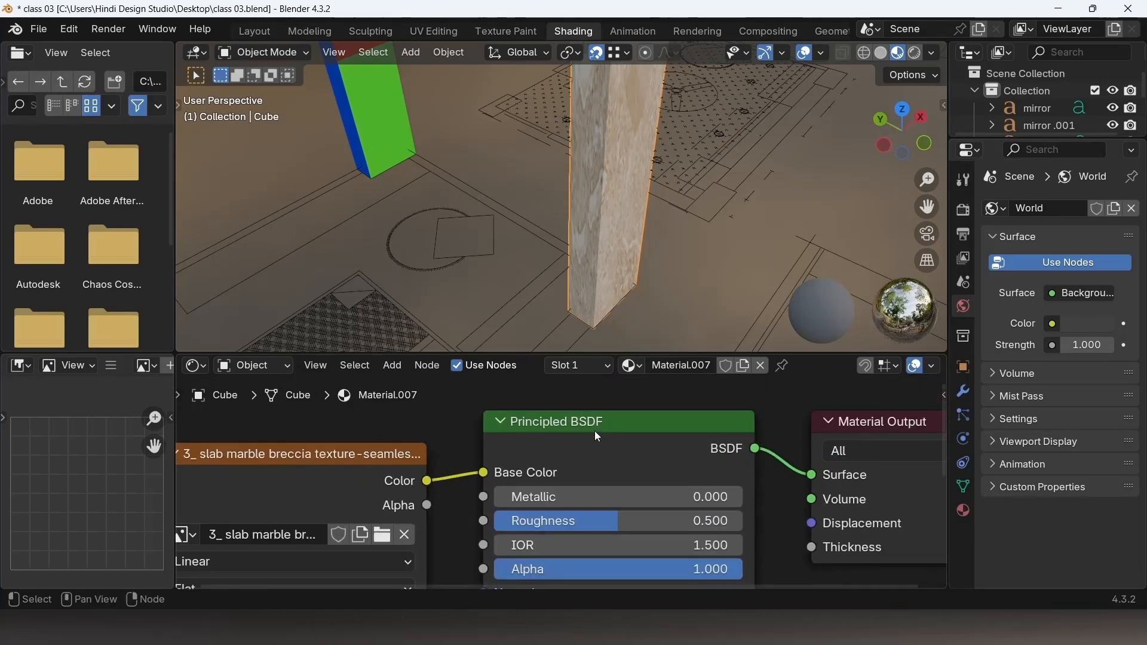
Step: Select the red, green and blue pillar to view its material nodes
click(379, 137)
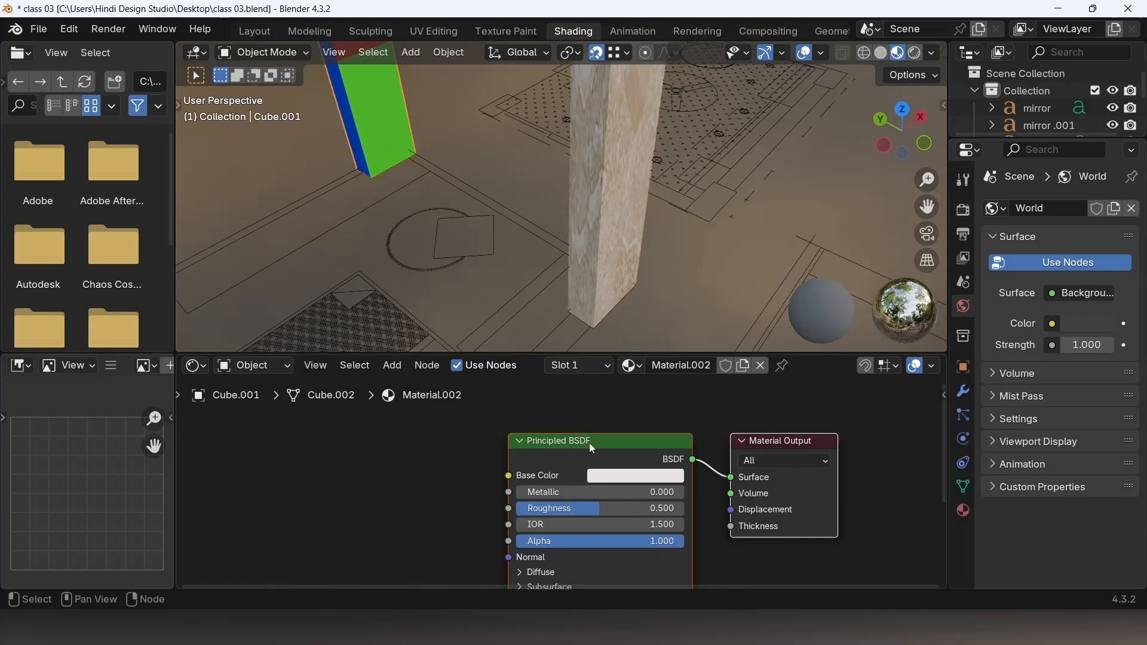
shift+middle_drag(797, 554, 795, 493)
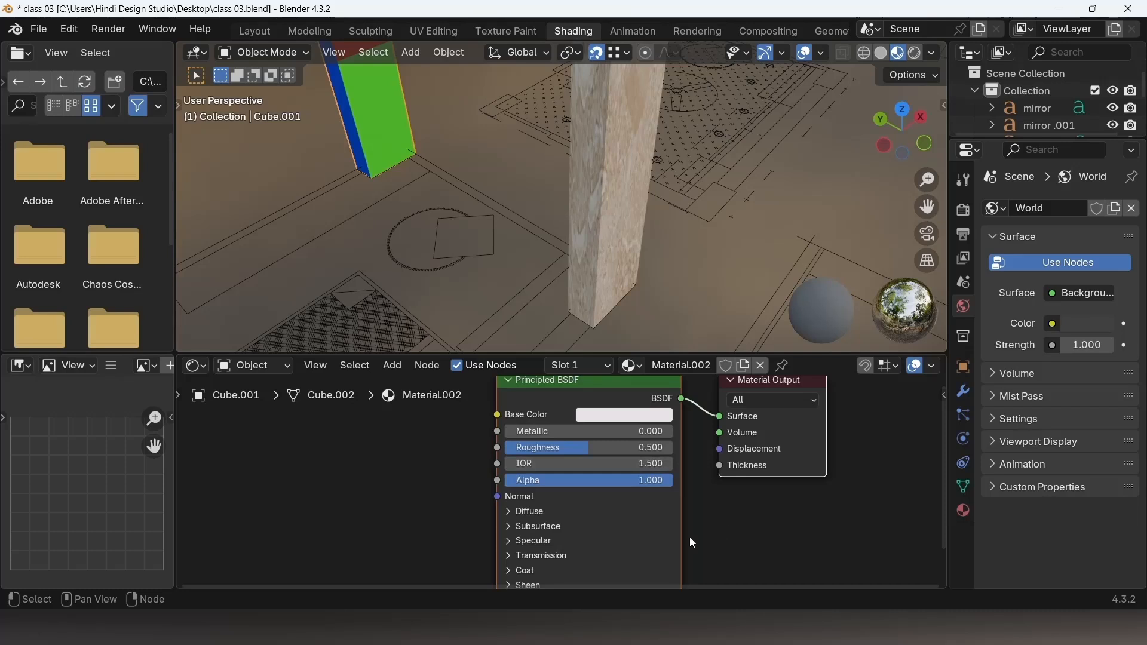
Step: Select the marble pillar to display its material's image texture and Principled BSDF nodes
click(607, 149)
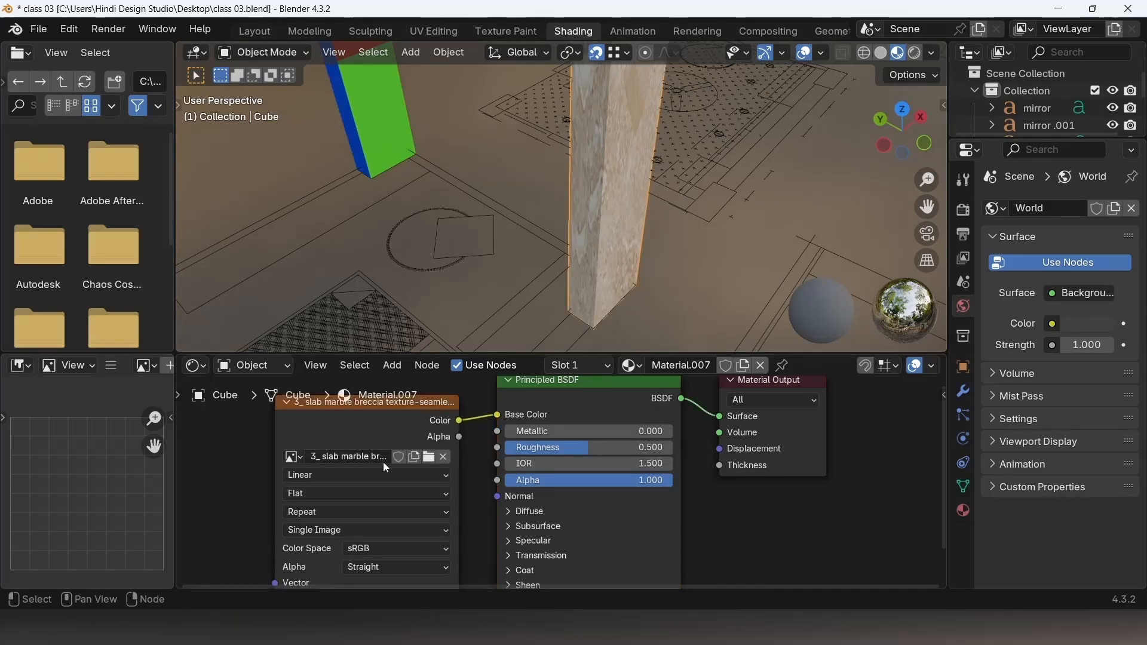
scroll(507, 454, down, 2)
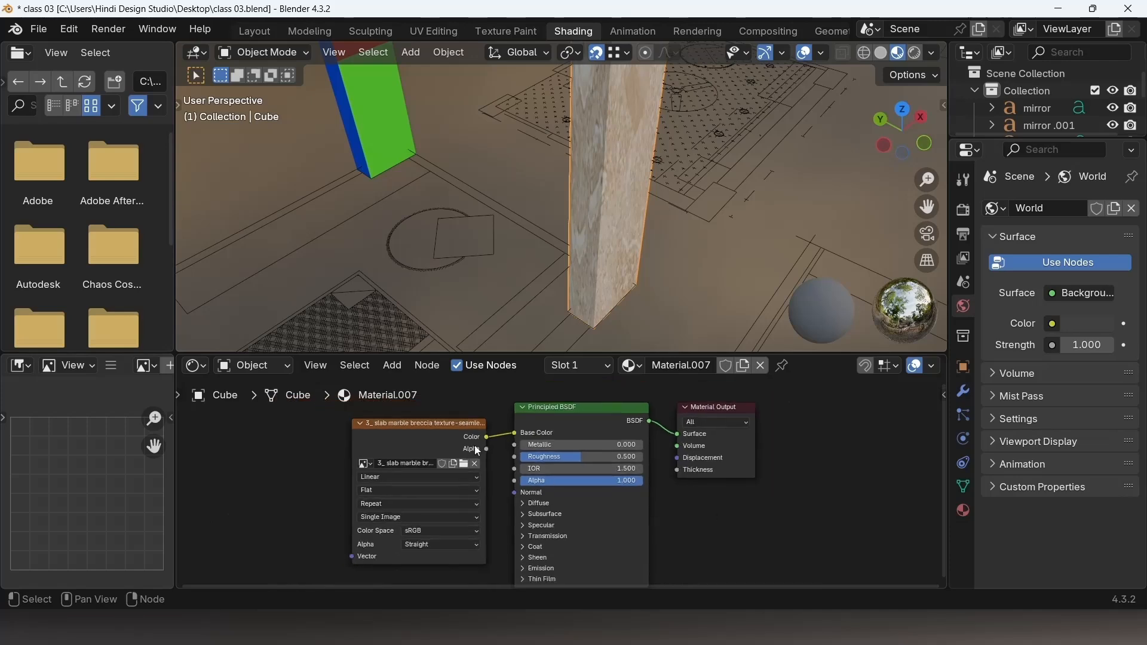
scroll(457, 441, up, 3)
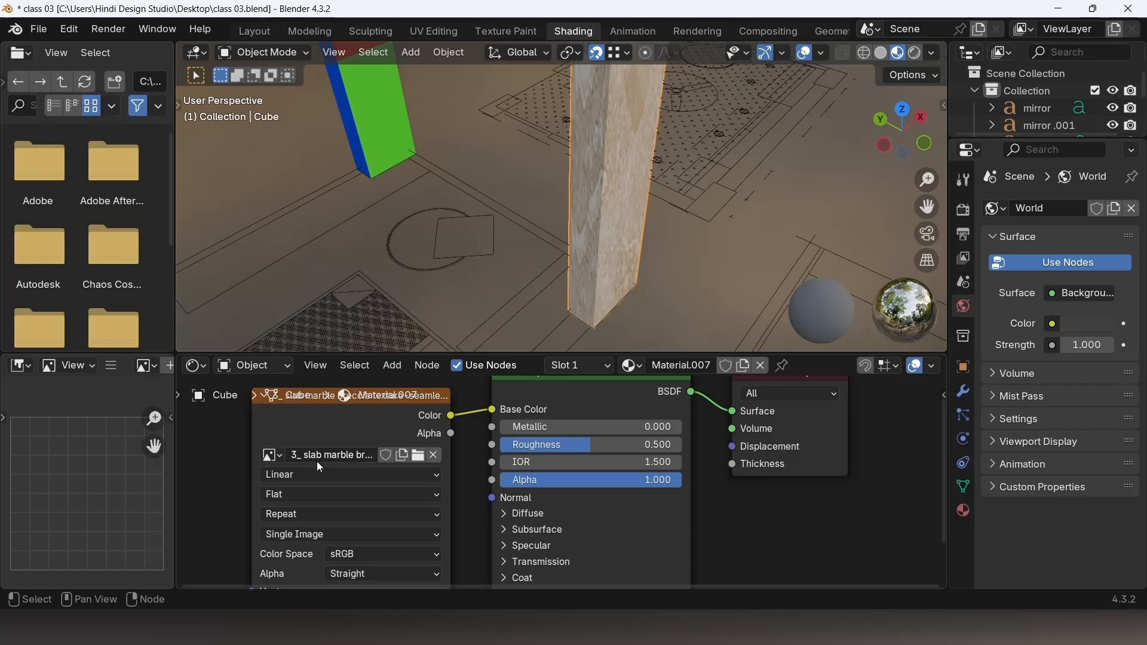
scroll(342, 514, down, 1)
scroll(346, 519, down, 1)
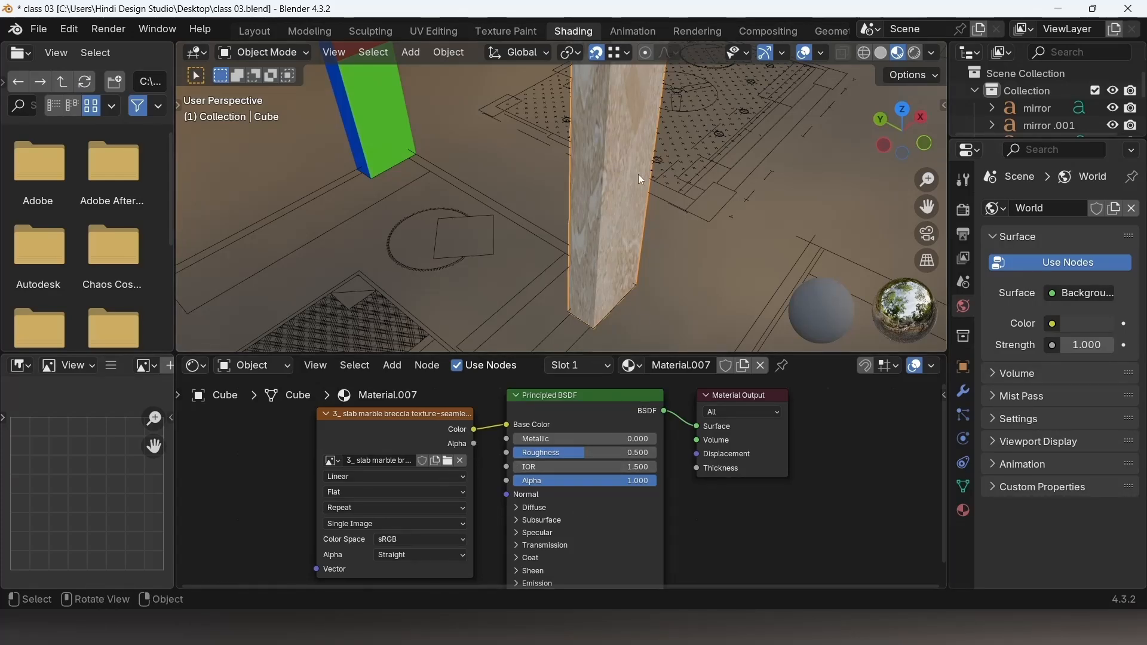
Step: Set the pillar material's Metallic to 1.000 and Roughness to 0.000 in the Principled BSDF node
middle_drag(638, 174, 588, 197)
drag(534, 442, 627, 440)
middle_drag(618, 267, 584, 251)
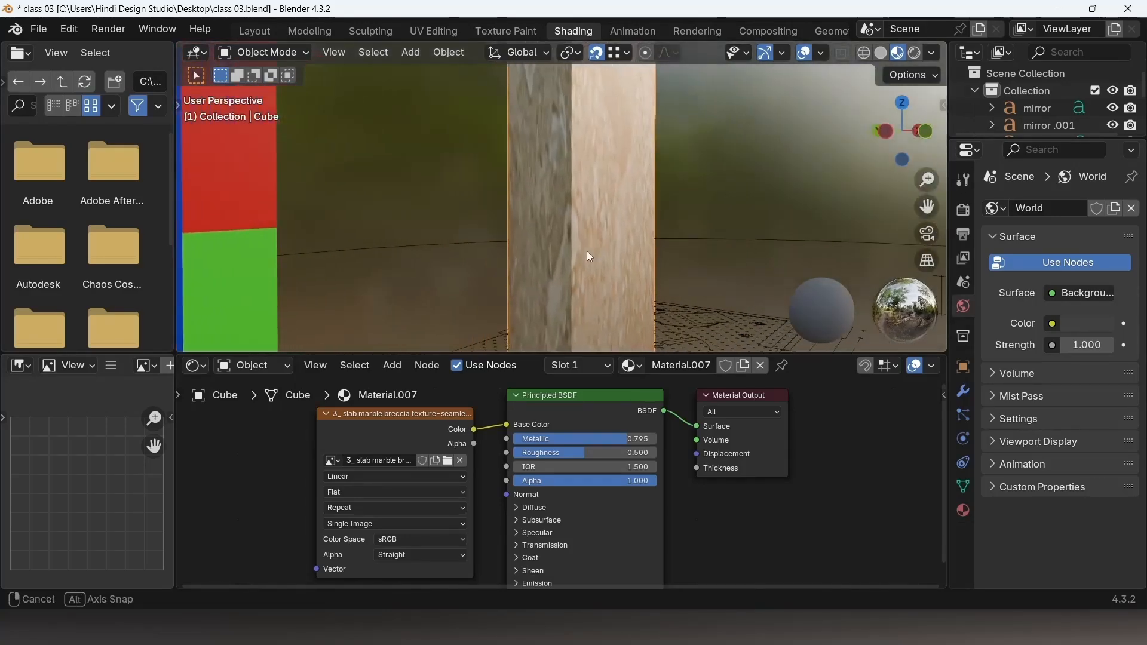
middle_drag(608, 199, 589, 184)
drag(557, 459, 484, 459)
drag(627, 439, 660, 439)
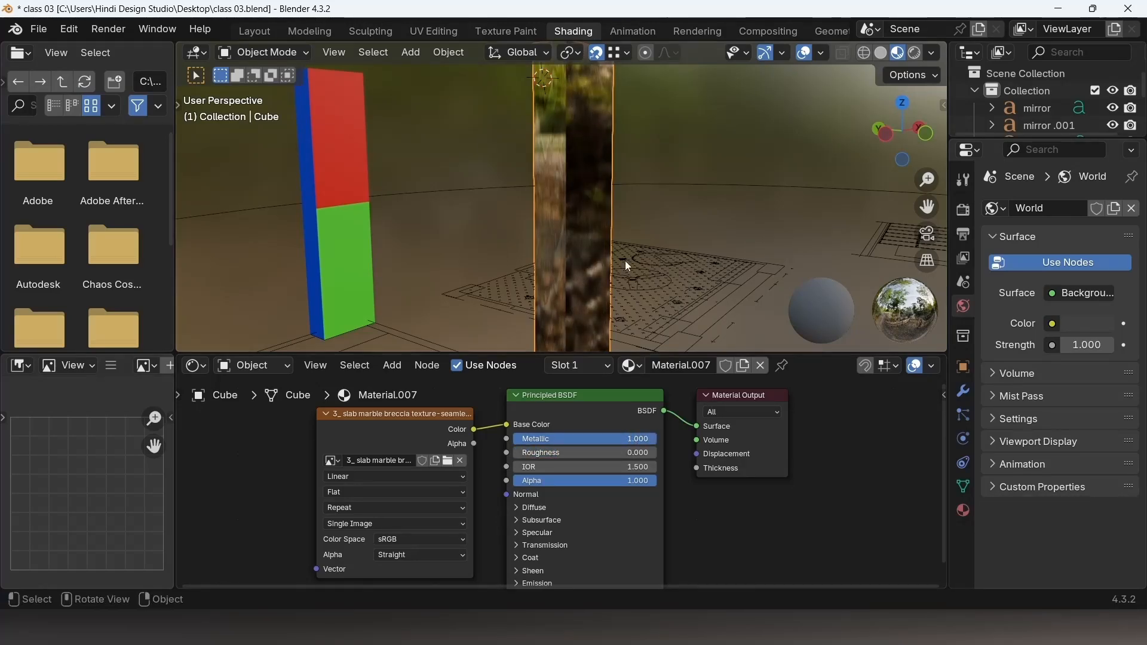
Step: Lower the material's Metallic to 0.489 and set its IOR to 1.000
middle_drag(625, 261, 752, 260)
scroll(594, 160, up, 5)
scroll(601, 161, down, 3)
middle_drag(690, 274, 604, 197)
drag(606, 438, 539, 439)
middle_drag(600, 269, 604, 168)
drag(607, 439, 628, 466)
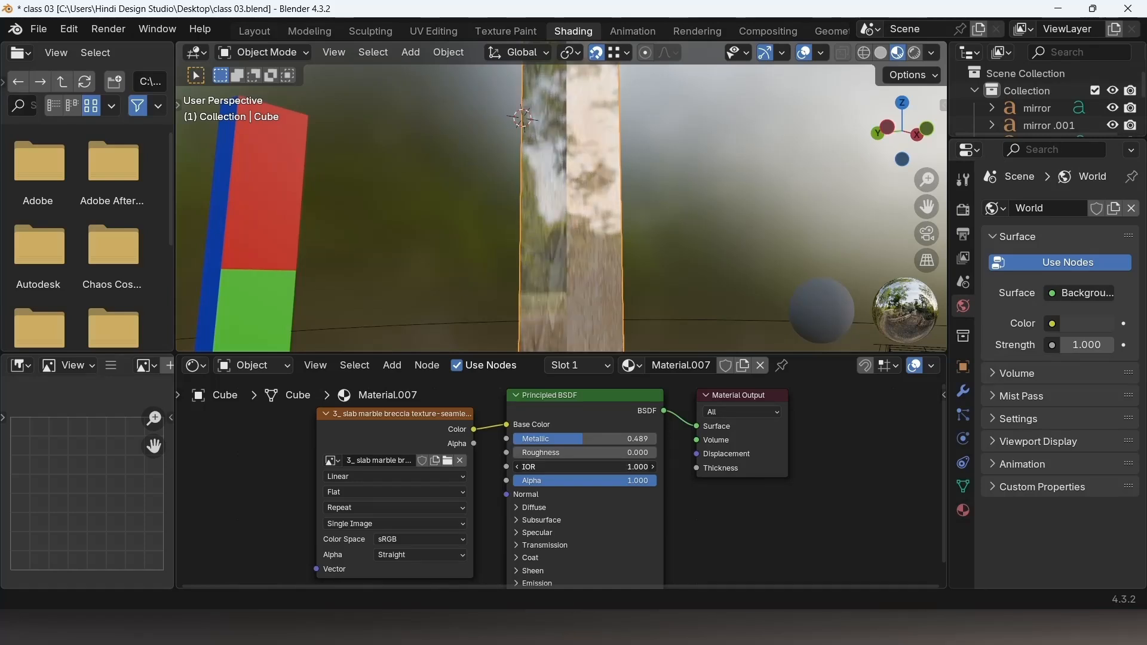
Step: Expand and collapse the Diffuse section of the Principled BSDF node
scroll(572, 486, down, 1)
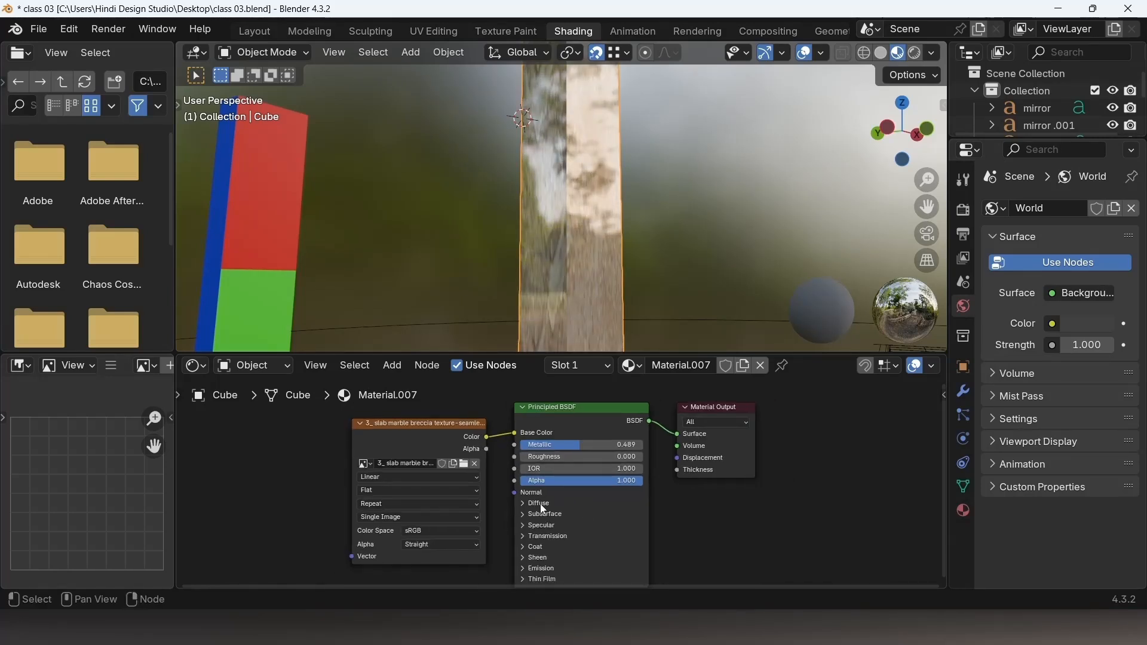
click(525, 503)
click(525, 503)
middle_drag(599, 248, 633, 296)
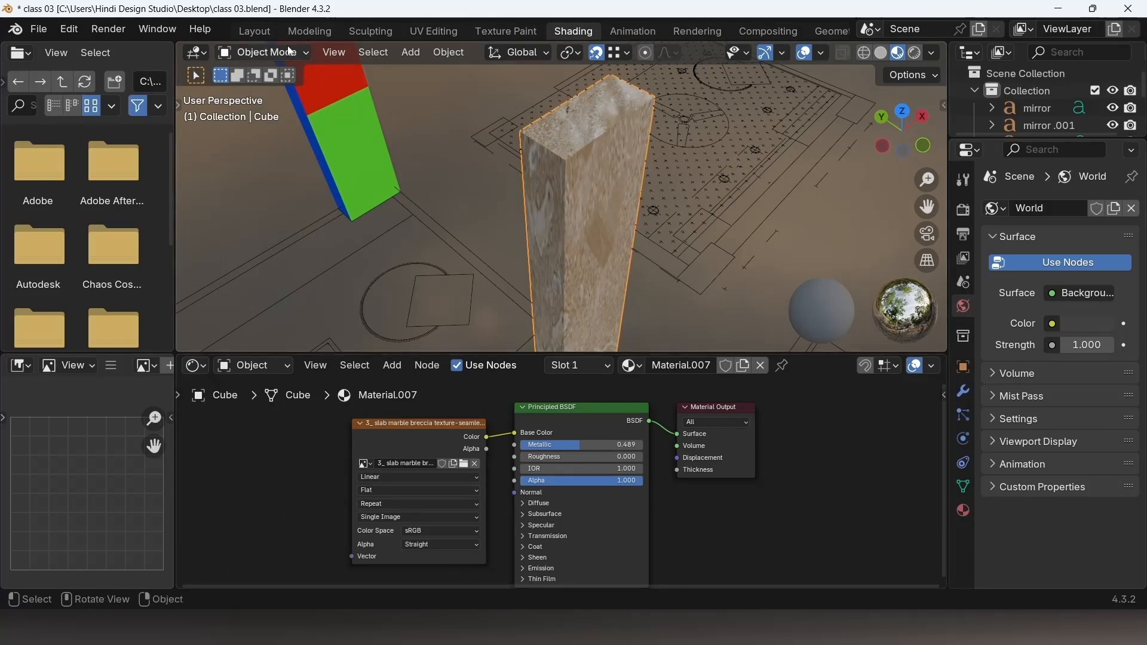
Step: Switch to the Layout workspace and scroll through the pillar material's properties
click(255, 32)
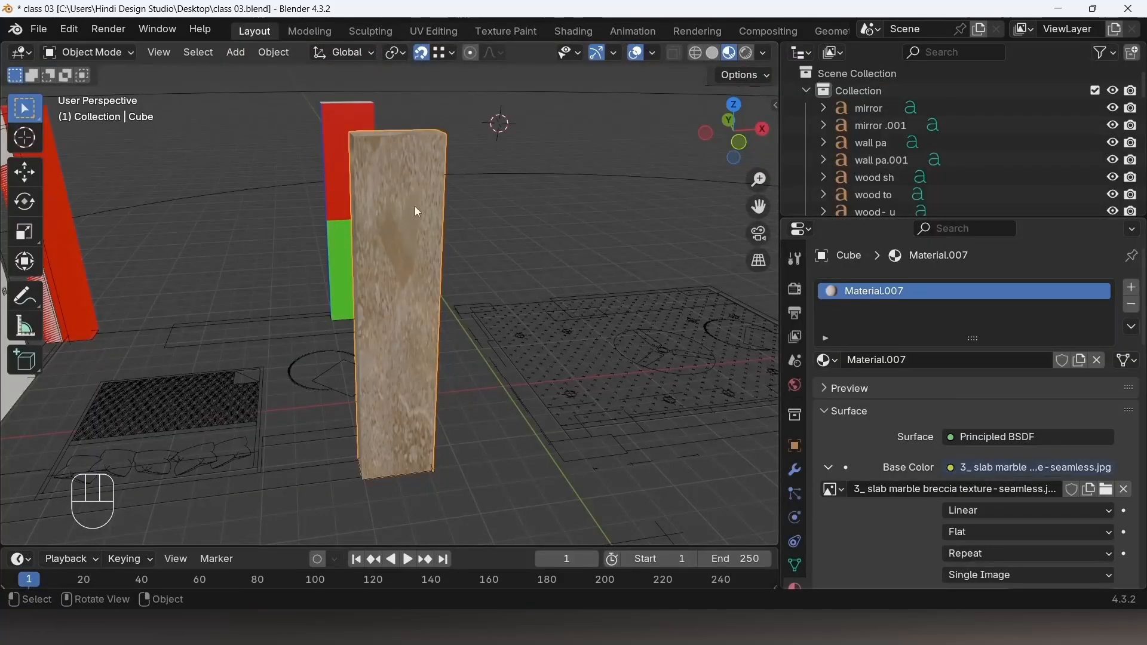
scroll(899, 418, down, 4)
scroll(902, 419, down, 15)
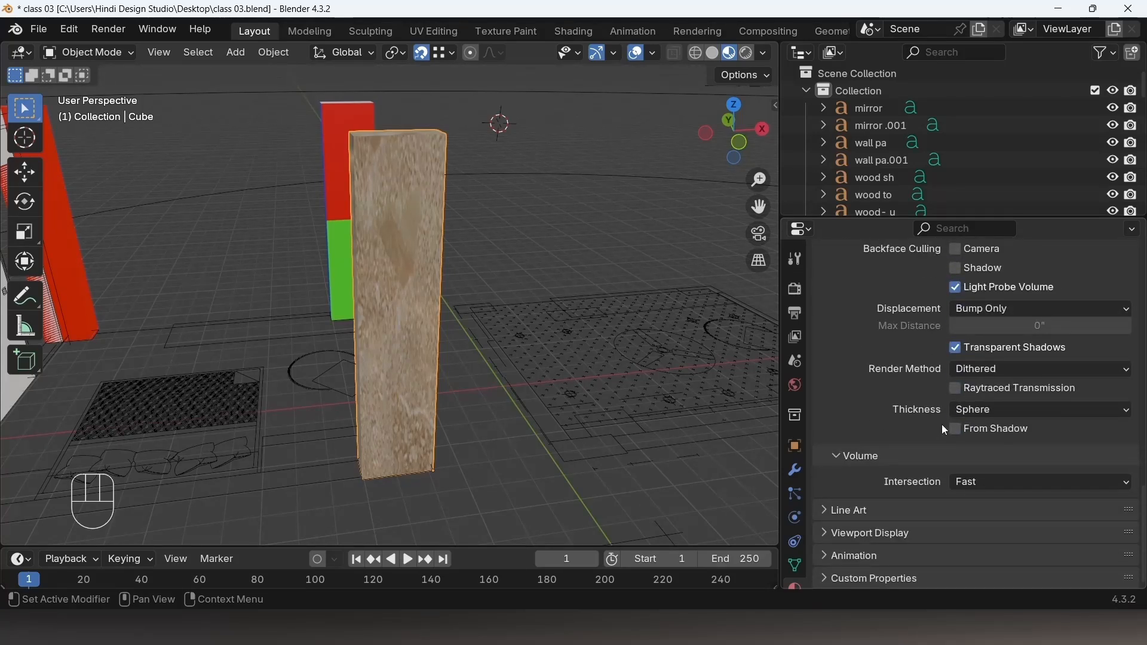
scroll(933, 339, up, 15)
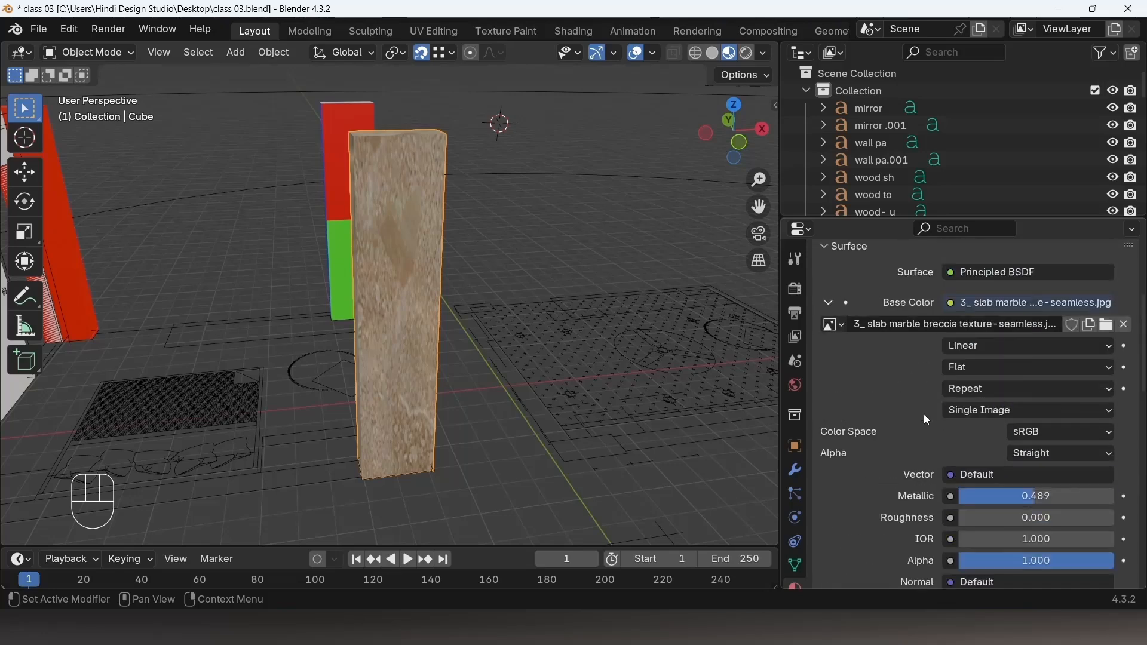
scroll(927, 420, up, 6)
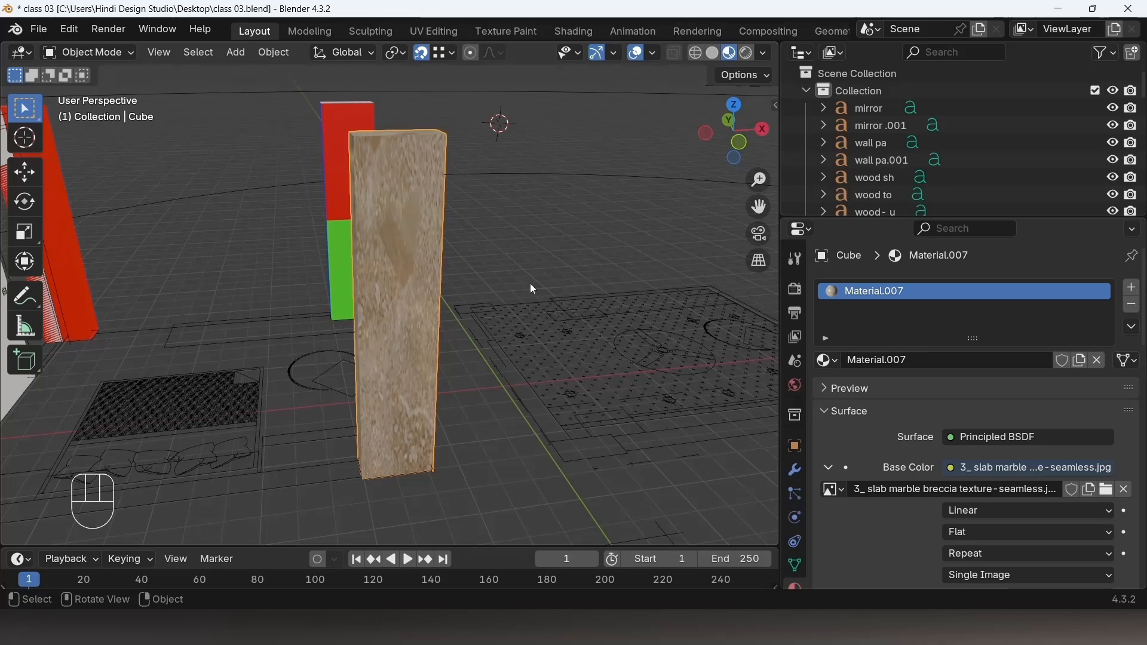
Step: Orbit and zoom around the scene to inspect the marble pillar from different angles
scroll(526, 310, down, 5)
middle_drag(524, 332, 412, 311)
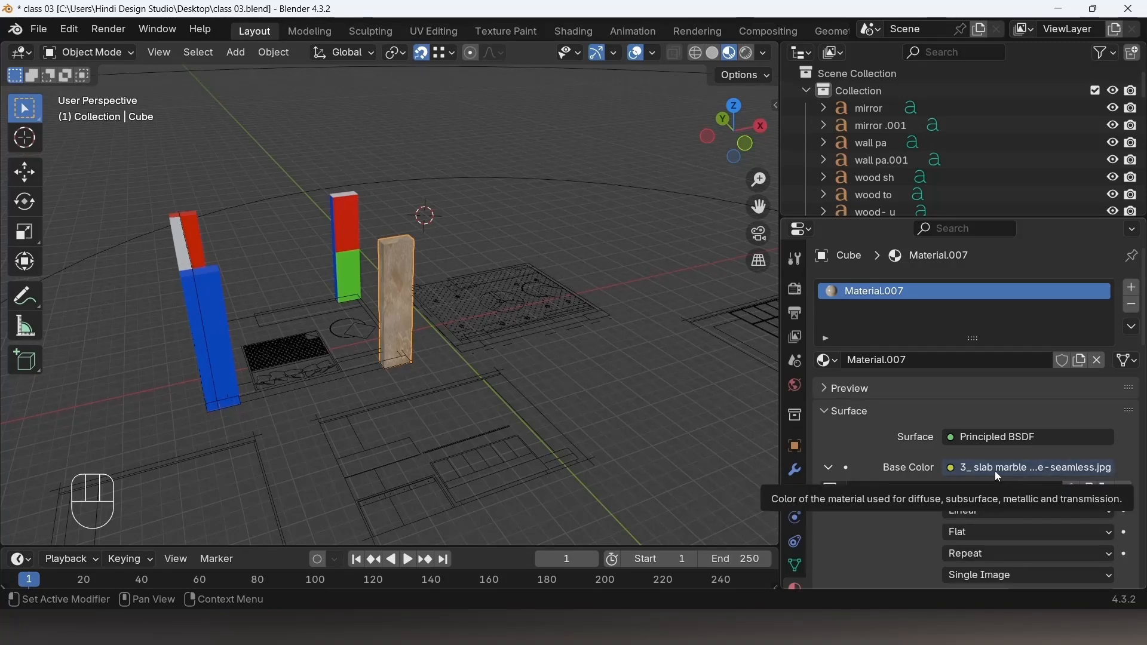
middle_drag(687, 454, 585, 435)
shift+middle_drag(404, 301, 472, 356)
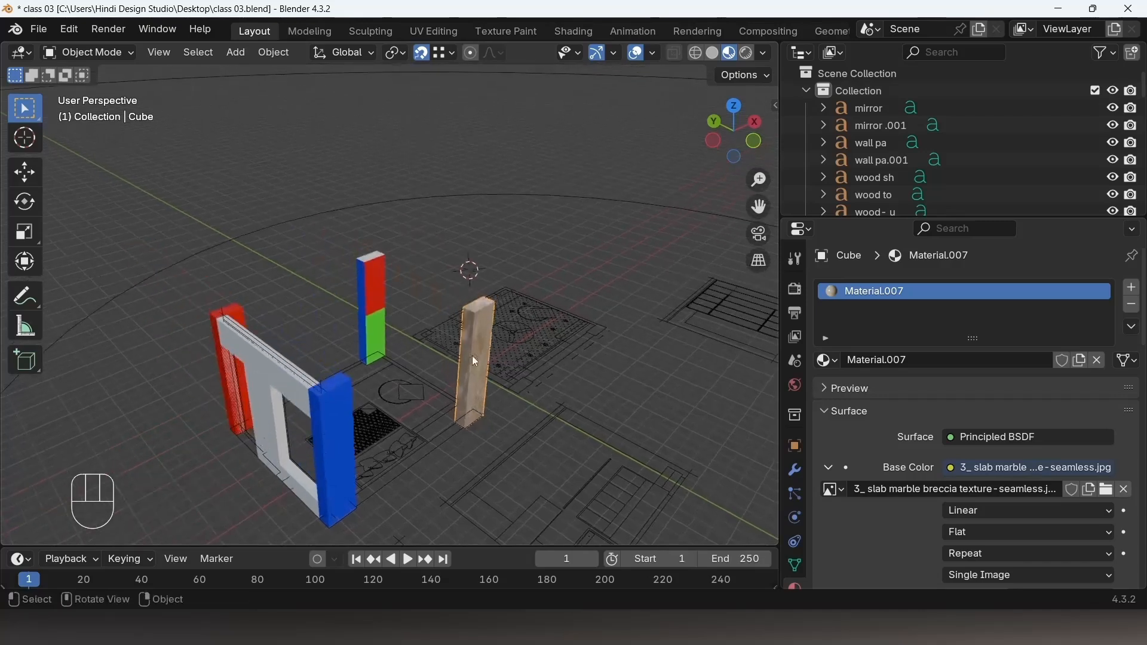
scroll(479, 346, up, 3)
shift+middle_drag(390, 292, 355, 222)
shift+middle_drag(540, 331, 494, 298)
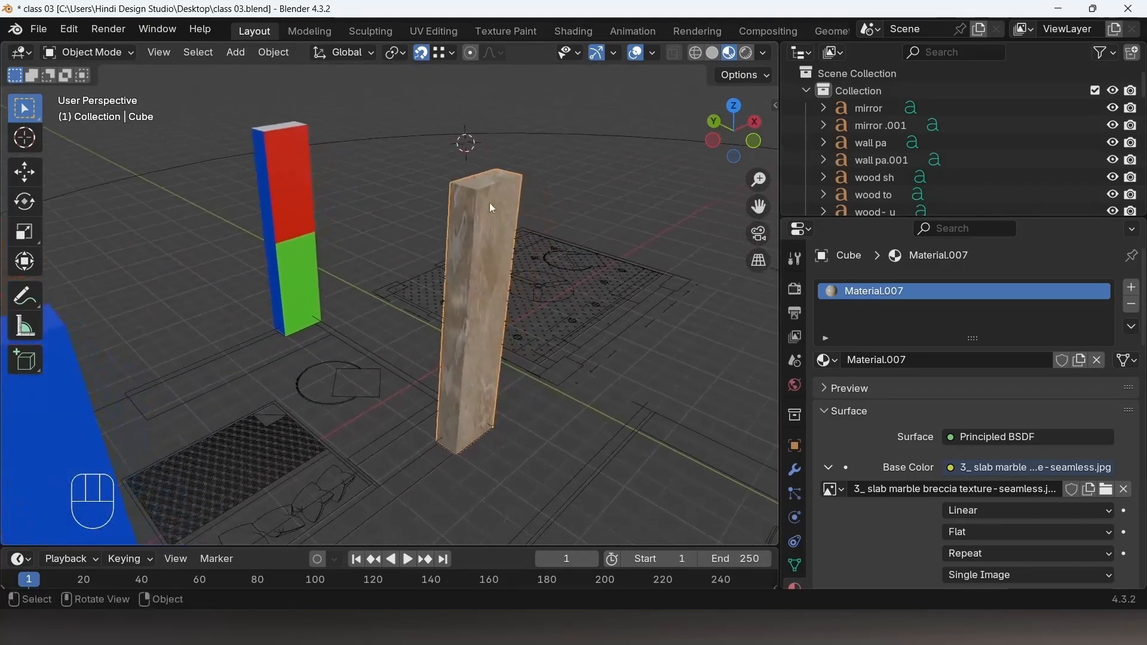
scroll(573, 239, up, 4)
scroll(580, 358, down, 1)
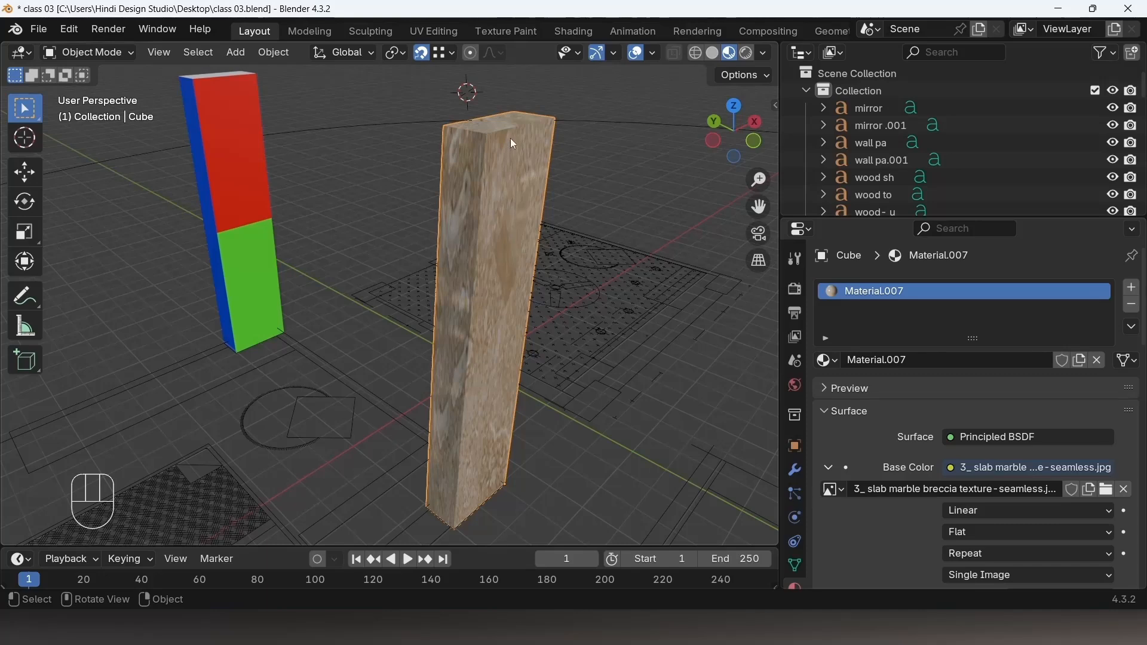
scroll(511, 288, down, 5)
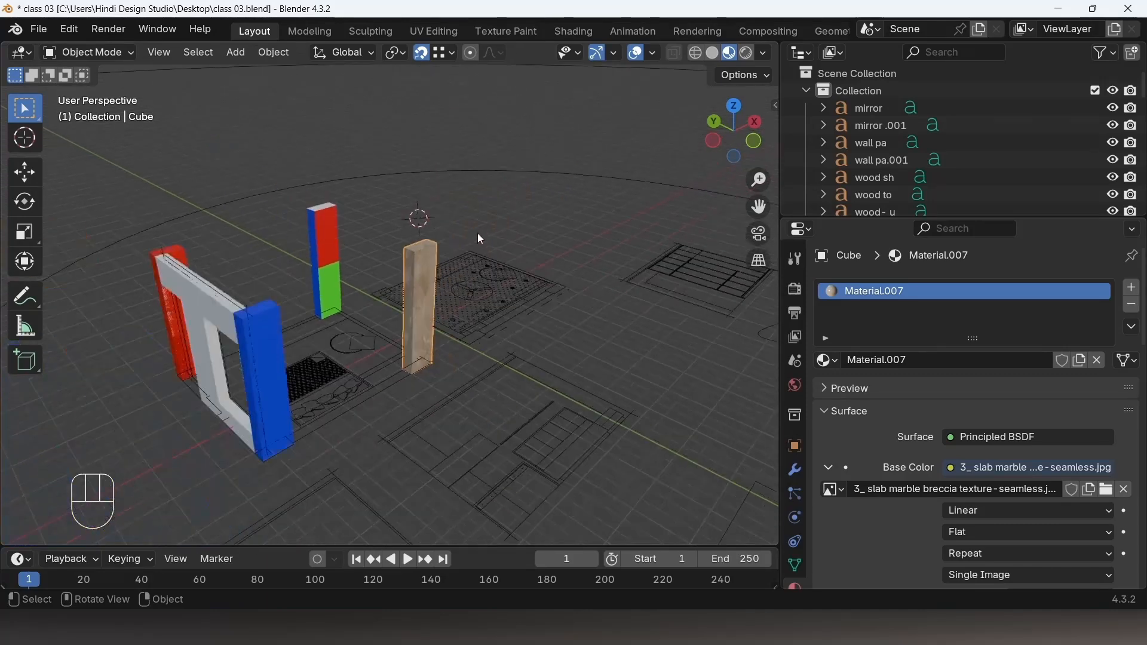
scroll(487, 308, down, 2)
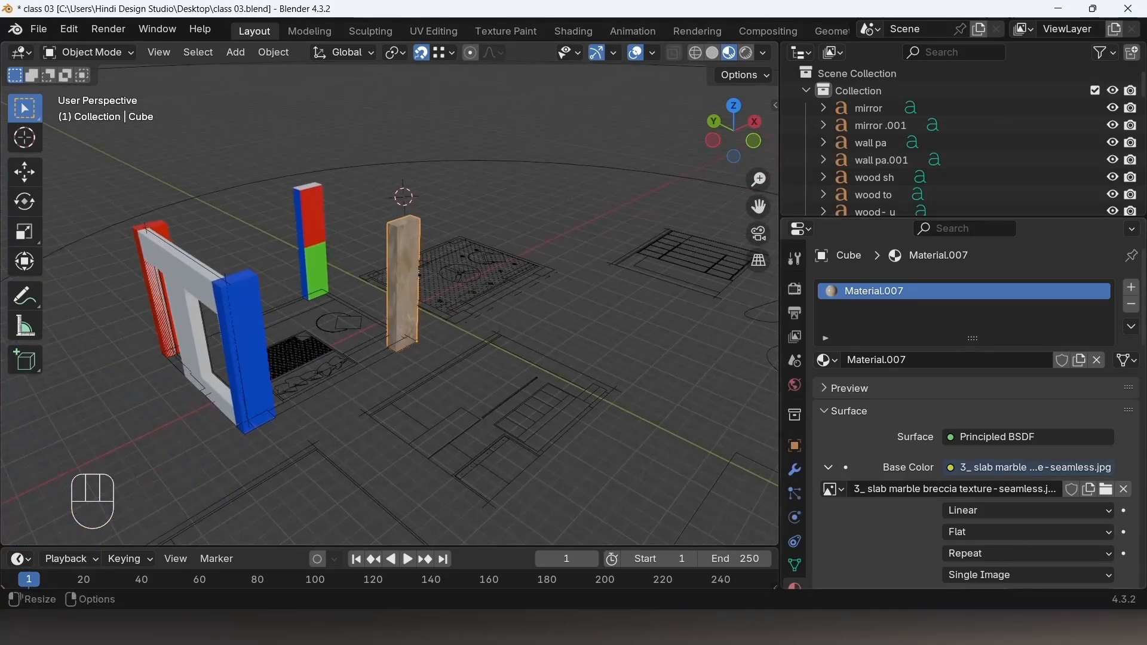
Step: Open the course outline image in the photo viewer and minimize it again
click(604, 627)
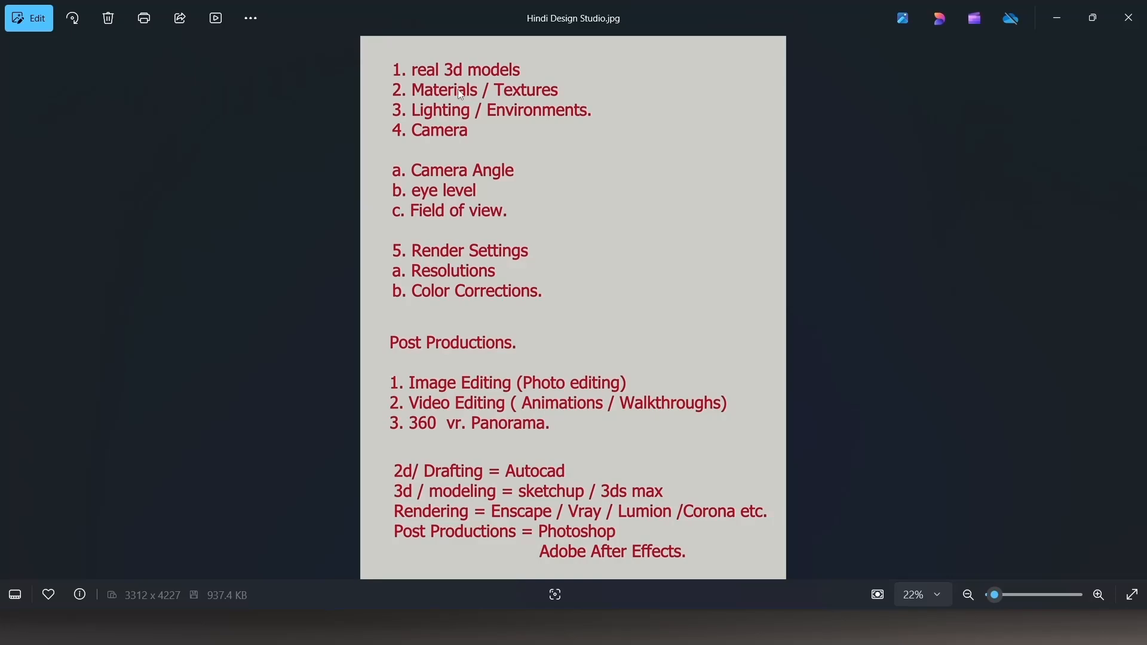
click(1042, 29)
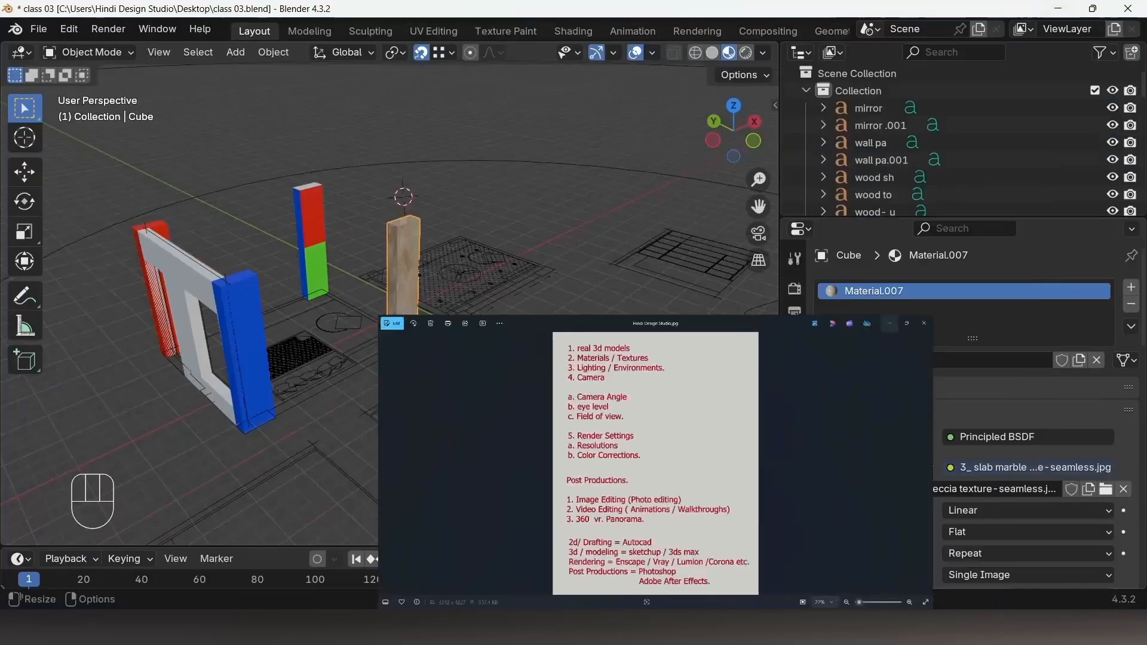
Step: Orbit the view around the pillar and compare it between the Shading and Layout workspaces
middle_drag(511, 392, 556, 240)
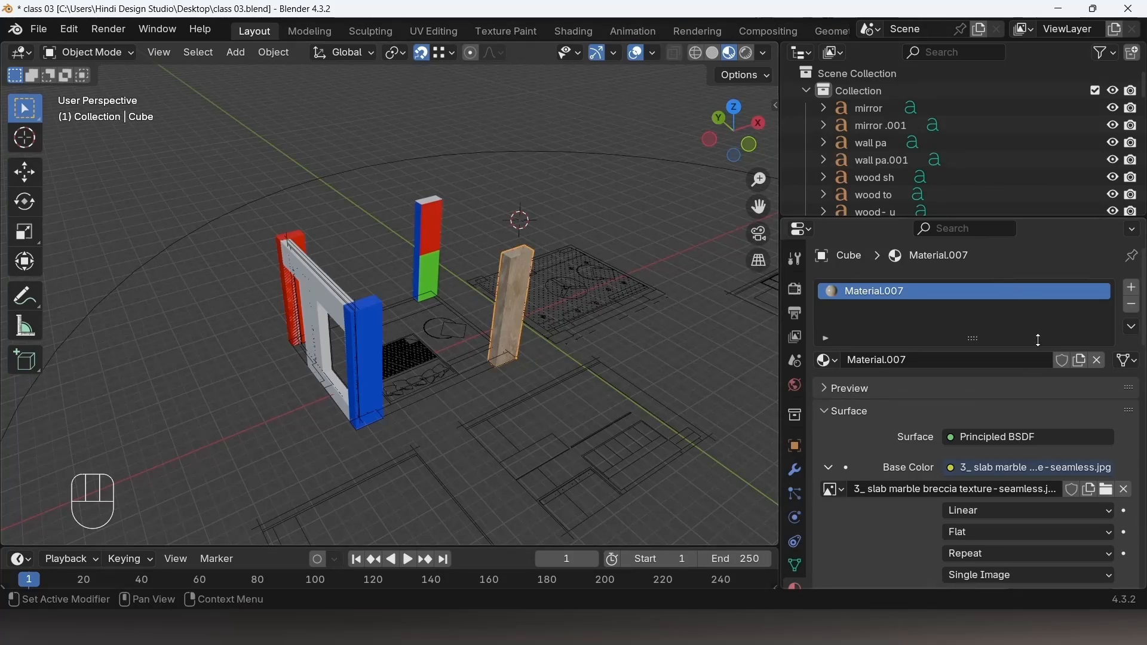
scroll(449, 214, up, 5)
middle_drag(449, 213, 453, 276)
scroll(464, 262, down, 3)
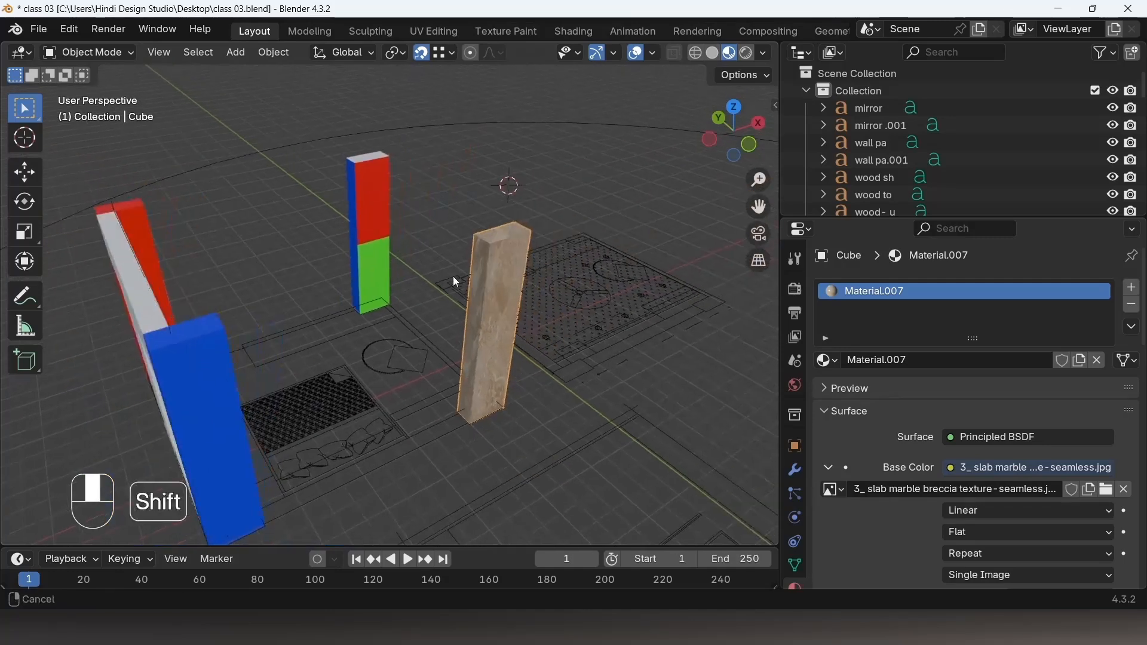
scroll(1046, 476, down, 10)
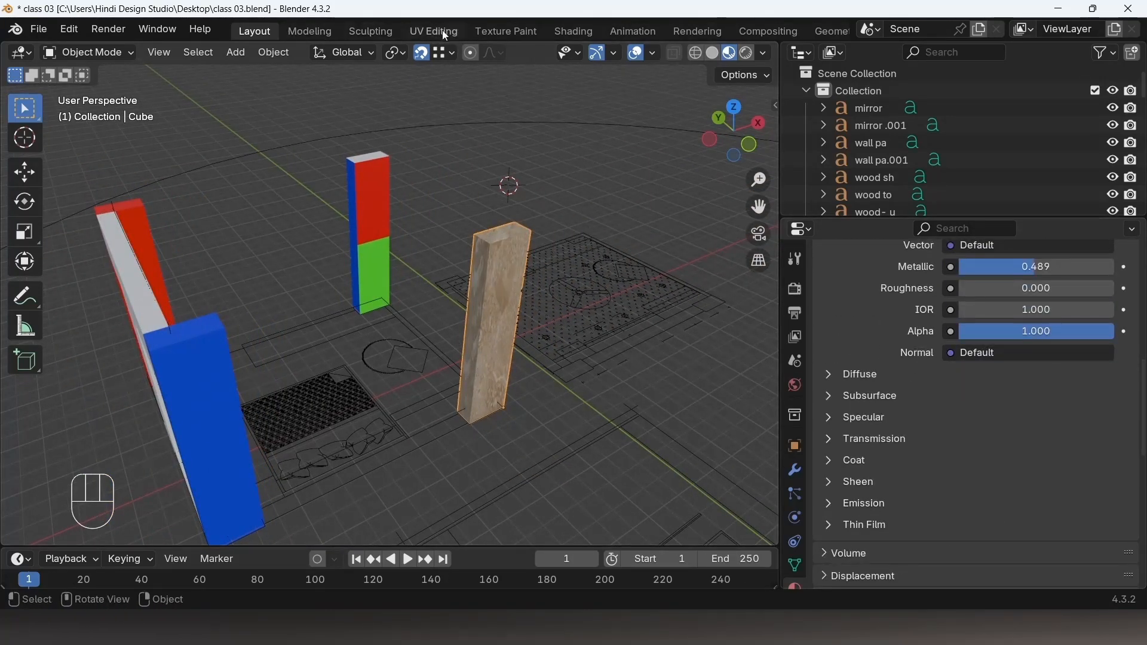
click(574, 32)
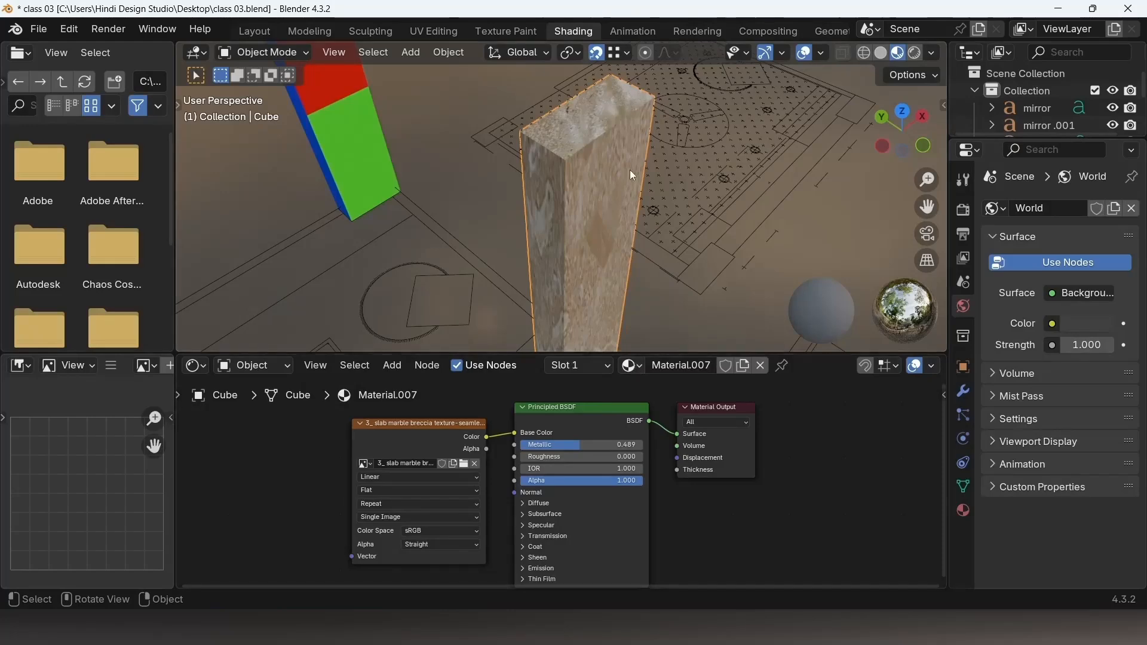
click(255, 32)
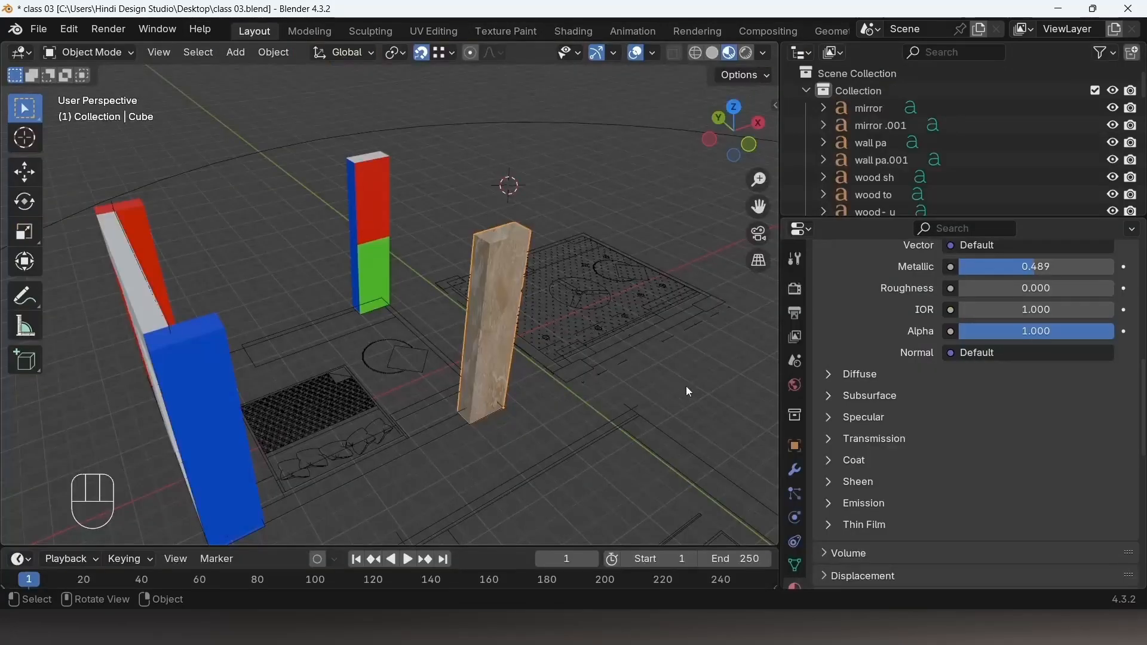